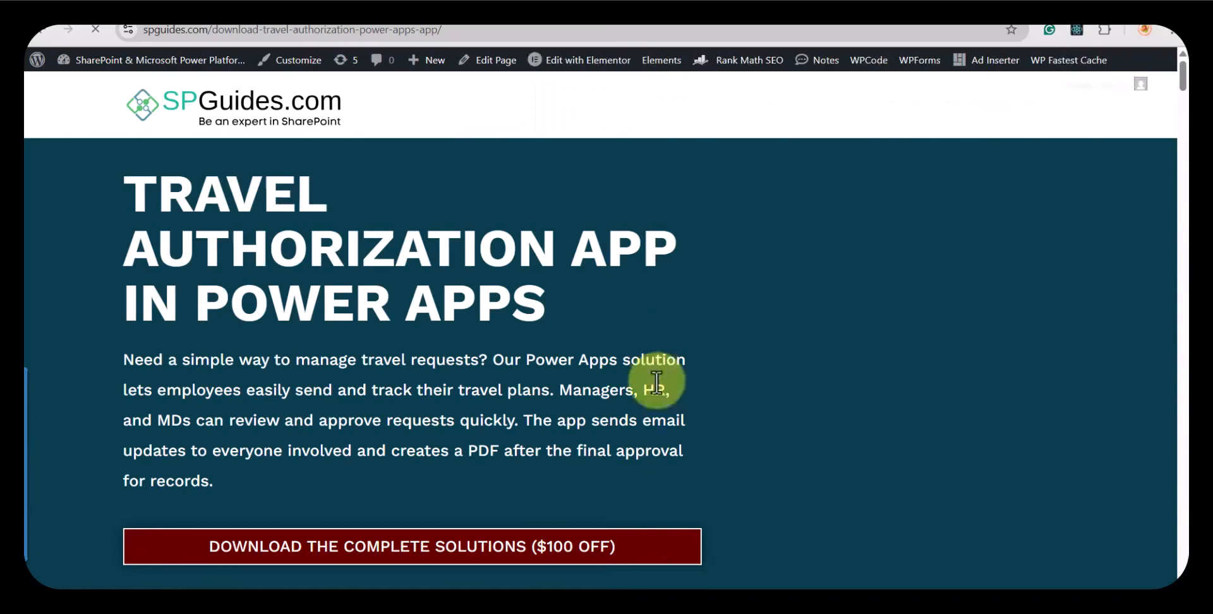
Step: Examine the Travel Authorization App product page, covering its features, request screens, client reviews and dashboard section
{"action": "scroll", "coordinate": [657, 382], "scroll_direction": "down", "scroll_amount": 5}
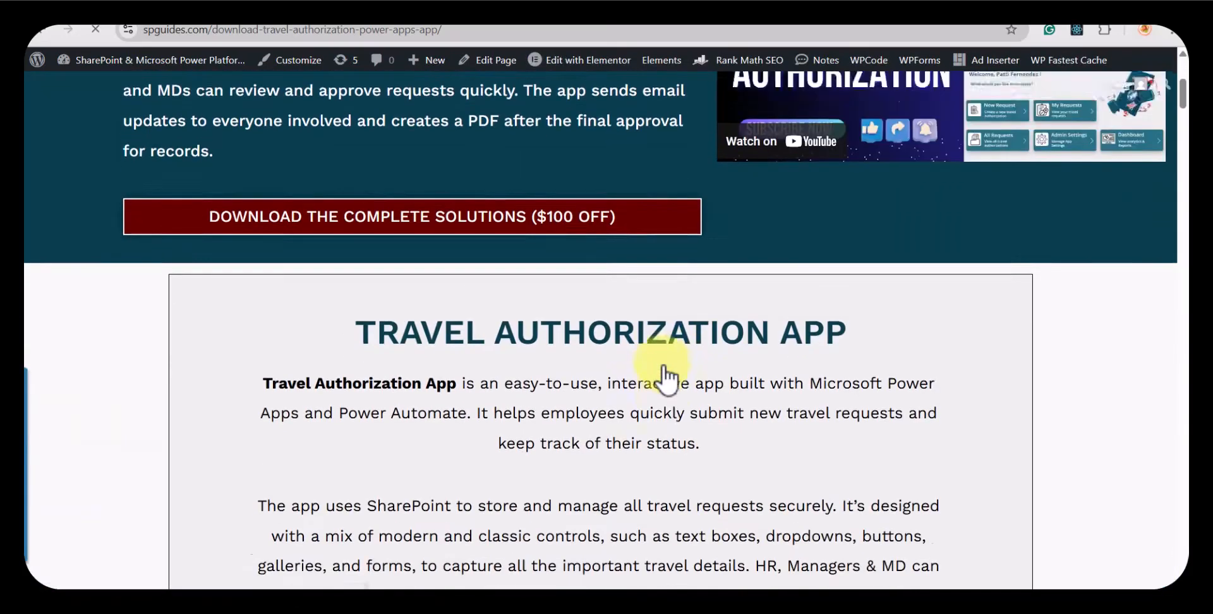
{"action": "scroll", "coordinate": [664, 378], "scroll_direction": "down", "scroll_amount": 10}
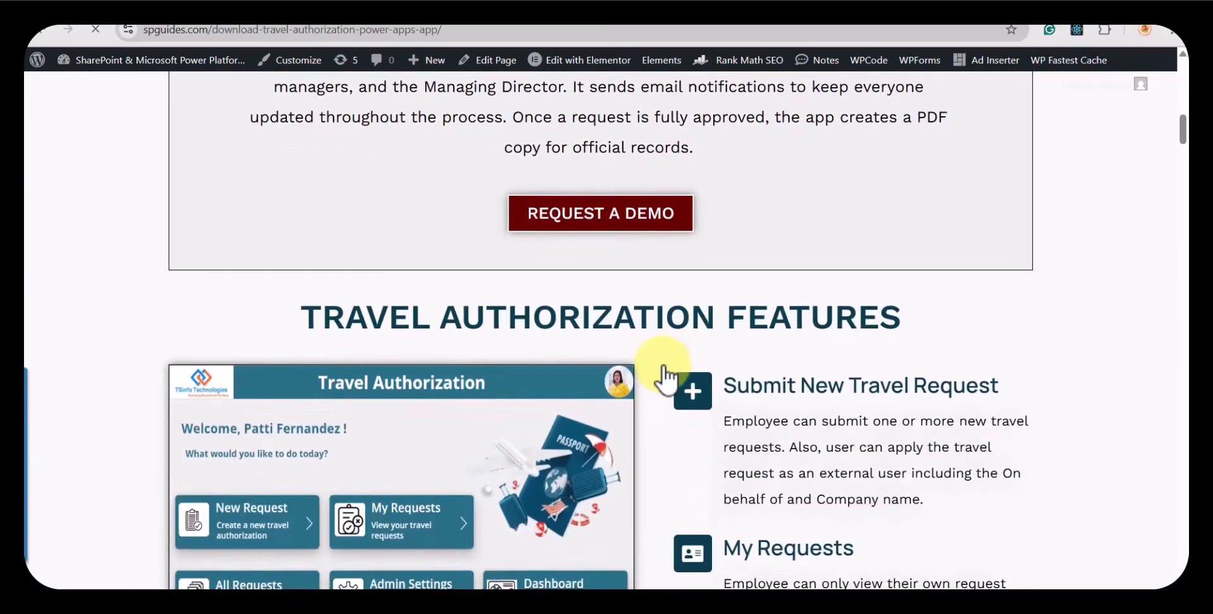
{"action": "scroll", "coordinate": [665, 378], "scroll_direction": "down", "scroll_amount": 4}
{"action": "scroll", "coordinate": [666, 379], "scroll_direction": "down", "scroll_amount": 12}
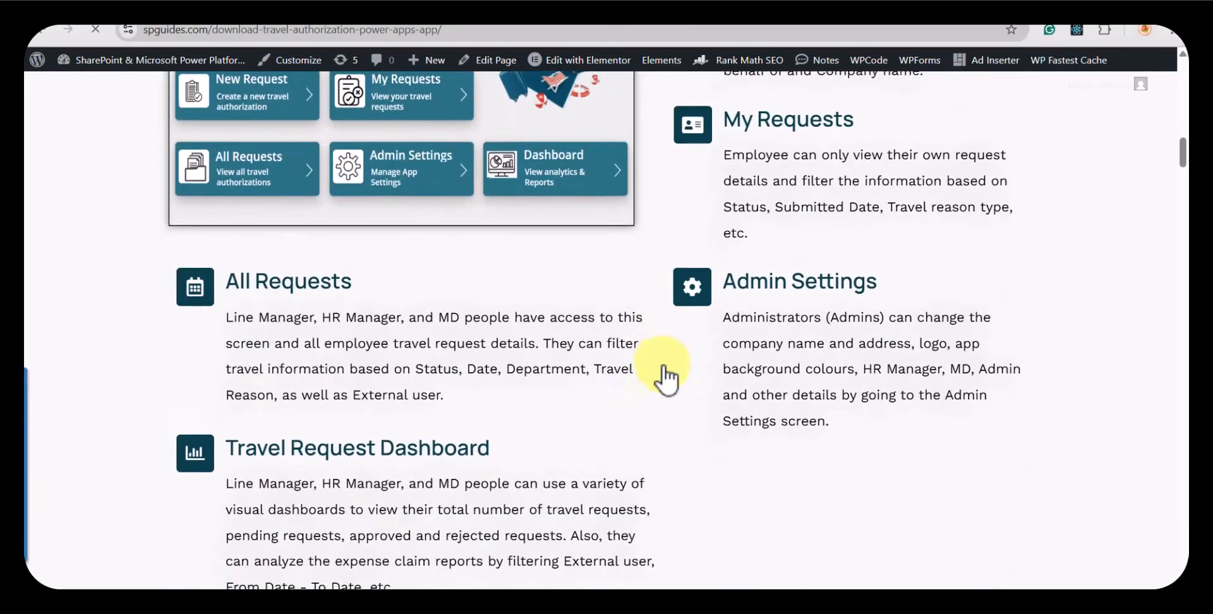
{"action": "scroll", "coordinate": [666, 379], "scroll_direction": "down", "scroll_amount": 15}
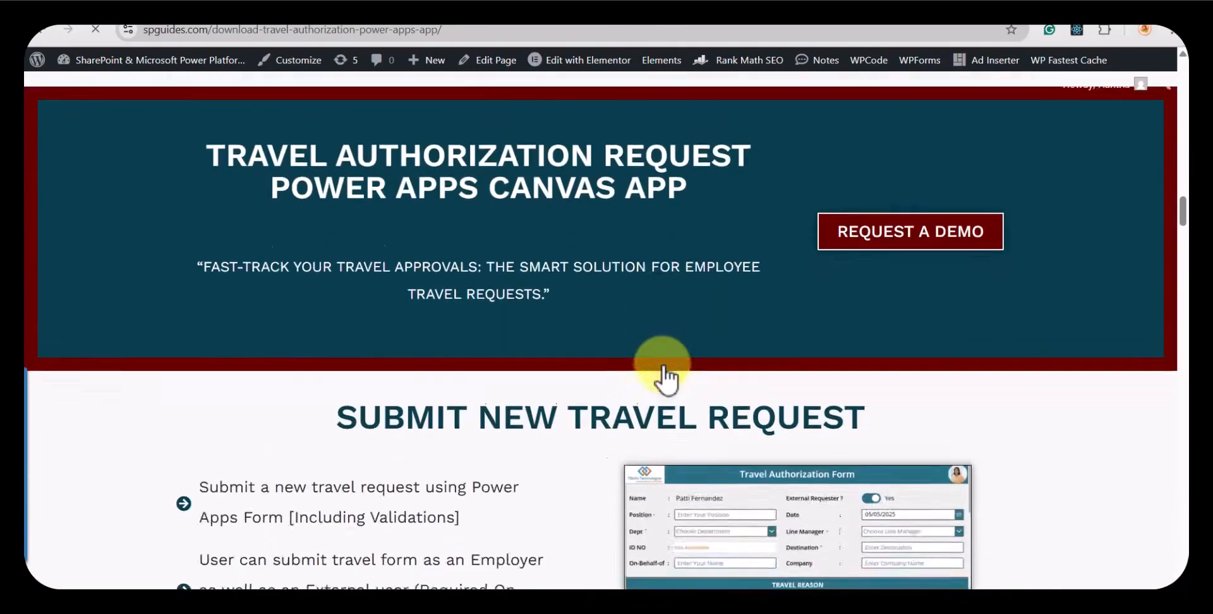
{"action": "scroll", "coordinate": [666, 377], "scroll_direction": "down", "scroll_amount": 15}
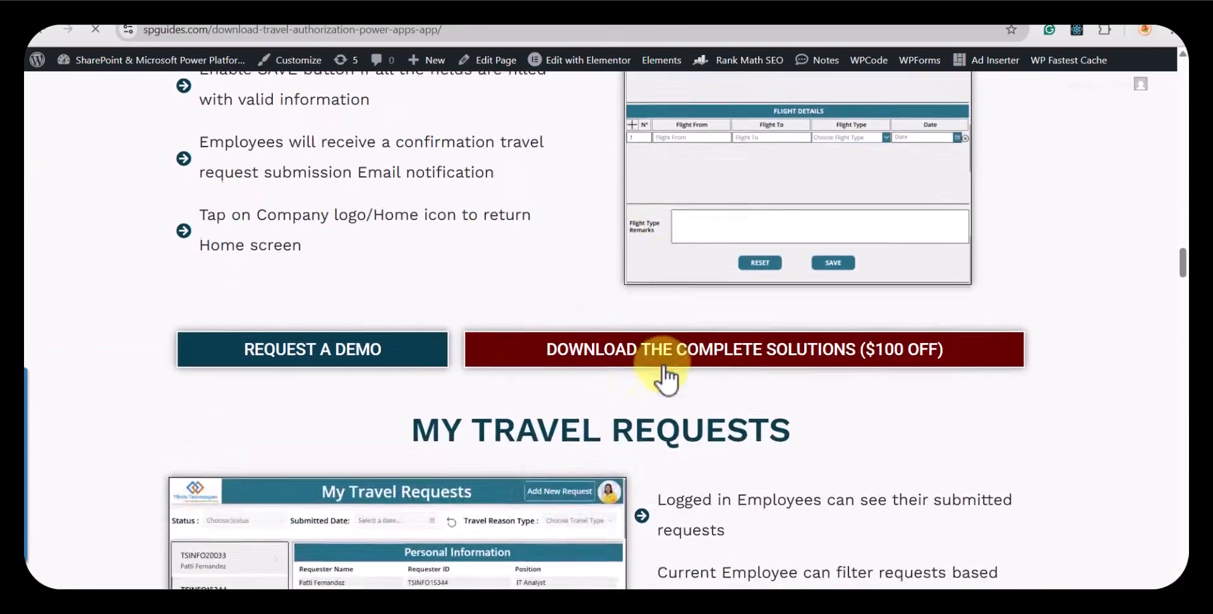
{"action": "scroll", "coordinate": [666, 377], "scroll_direction": "down", "scroll_amount": 15}
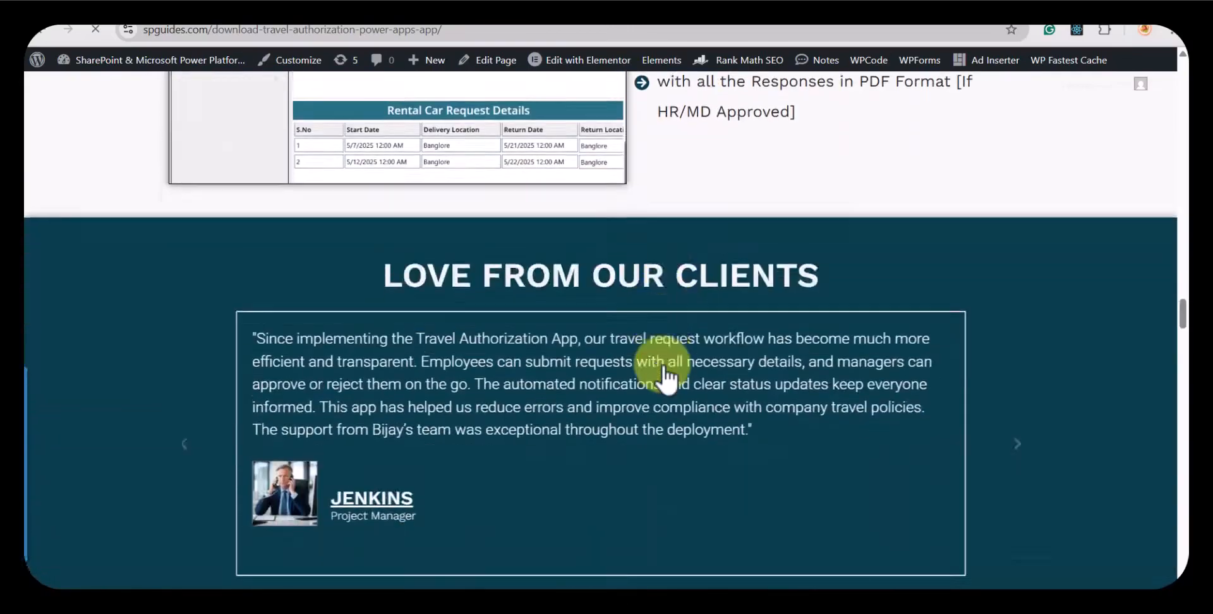
{"action": "scroll", "coordinate": [667, 378], "scroll_direction": "down", "scroll_amount": 5}
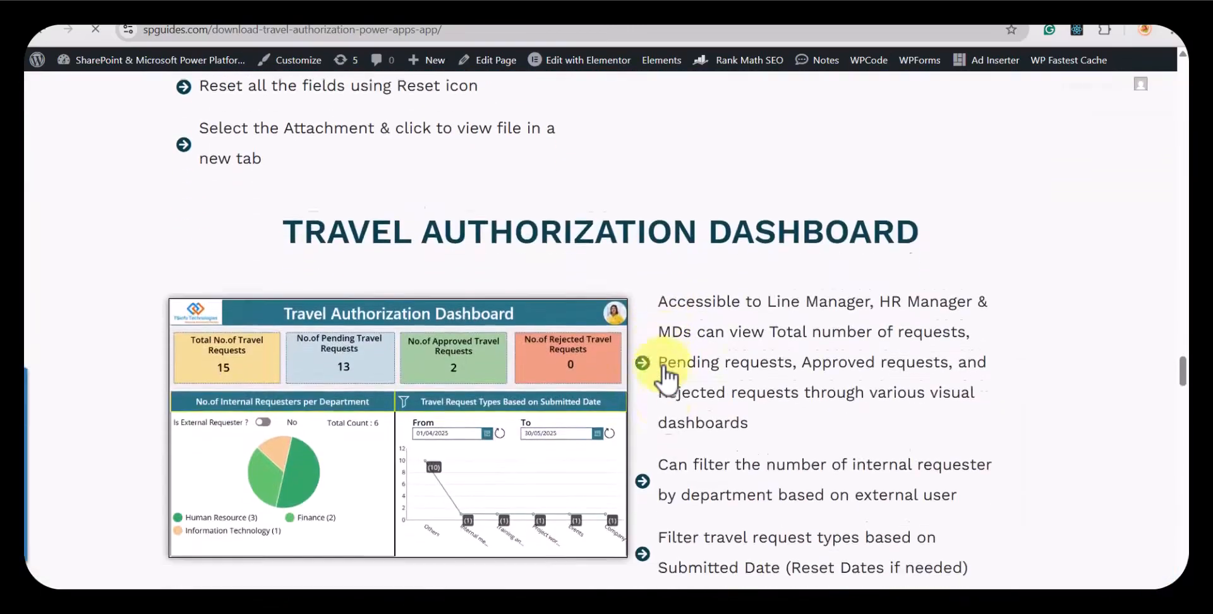
{"action": "scroll", "coordinate": [666, 377], "scroll_direction": "up", "scroll_amount": 11}
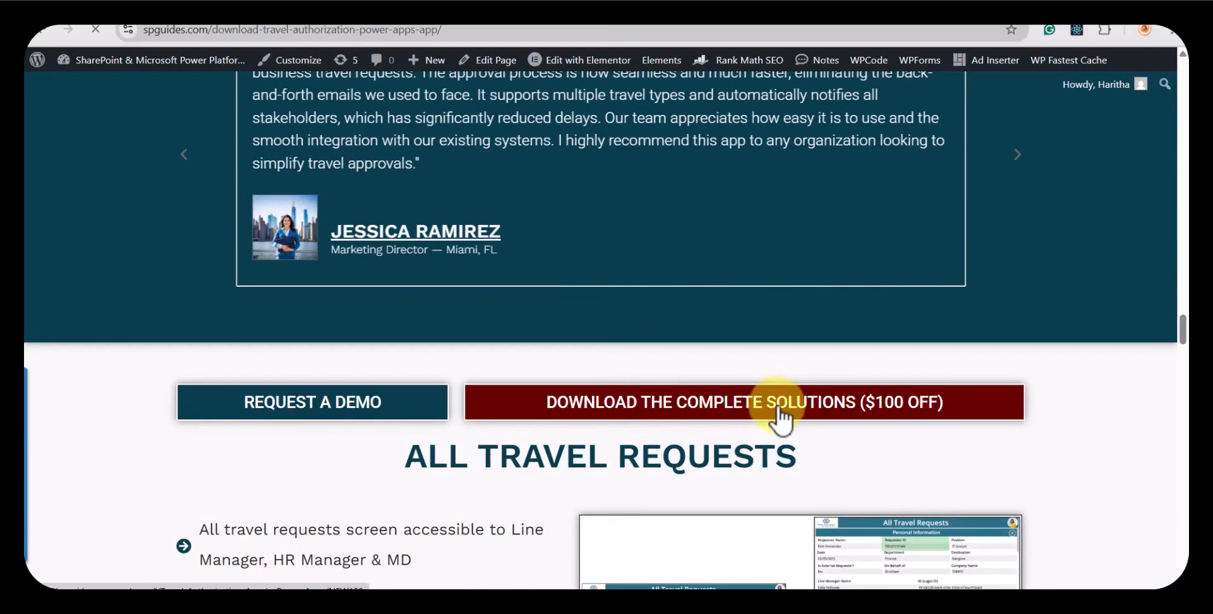
{"action": "scroll", "coordinate": [778, 411], "scroll_direction": "up", "scroll_amount": 3}
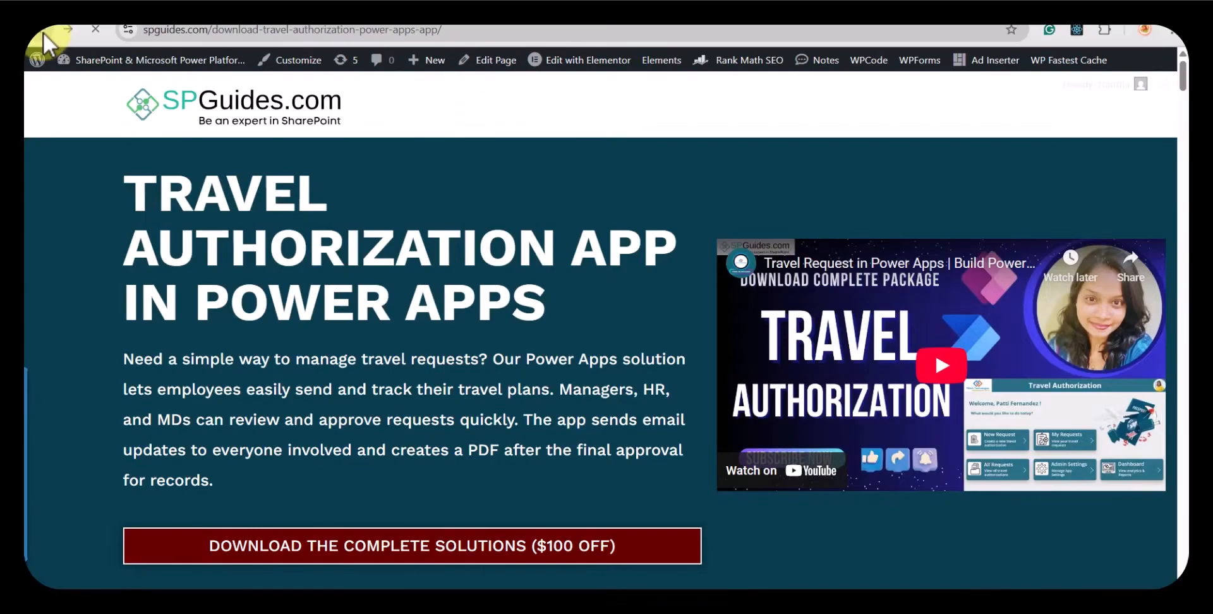
Step: Return to the SPGuides home page and open the Power Apps Expense Claim Requests App product page
{"action": "left_click", "coordinate": [42, 32]}
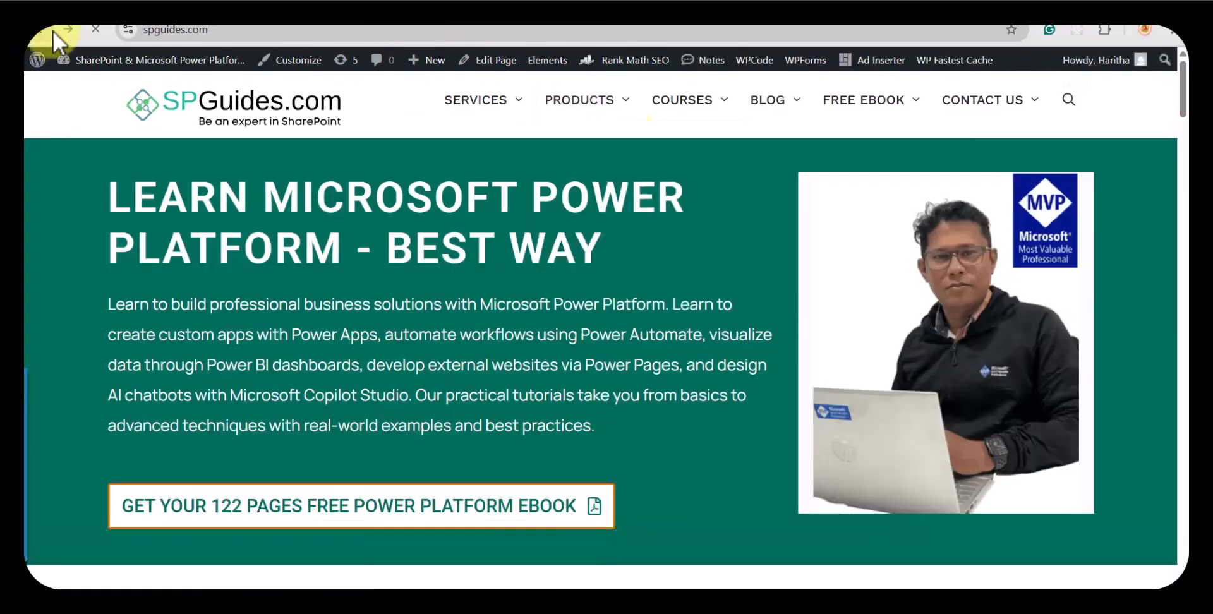
{"action": "mouse_move", "coordinate": [588, 100]}
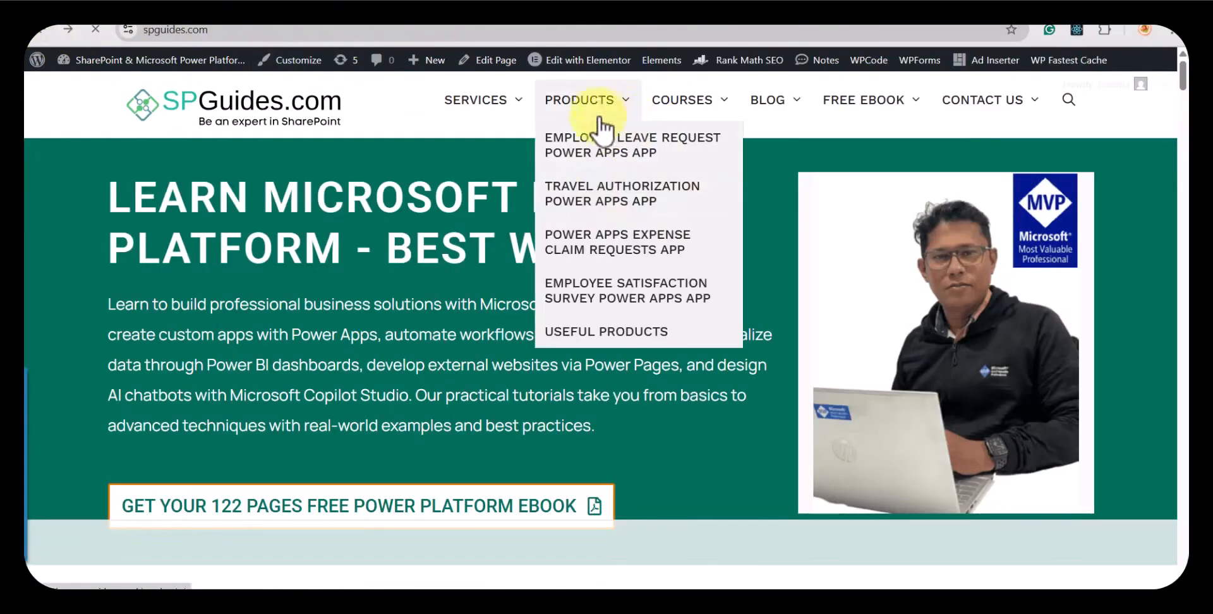
{"action": "left_click", "coordinate": [609, 244]}
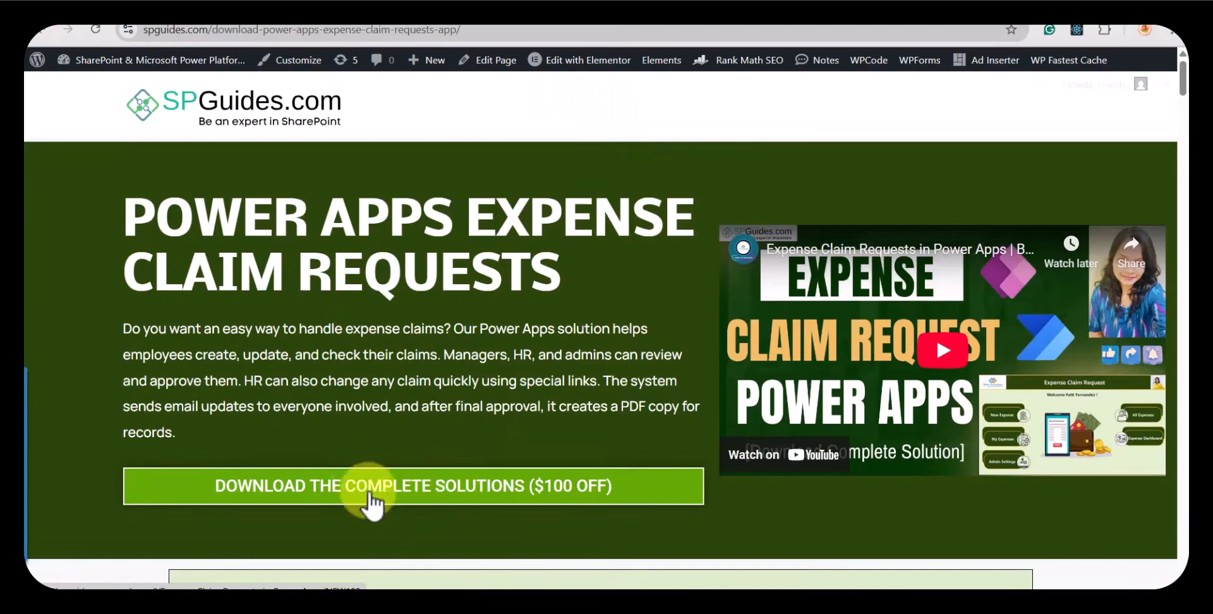
Step: Examine the Expense Claim Requests product page, covering its features, tools used, new claim form, dashboard and expense claim screens
{"action": "scroll", "coordinate": [408, 491], "scroll_direction": "down", "scroll_amount": 10}
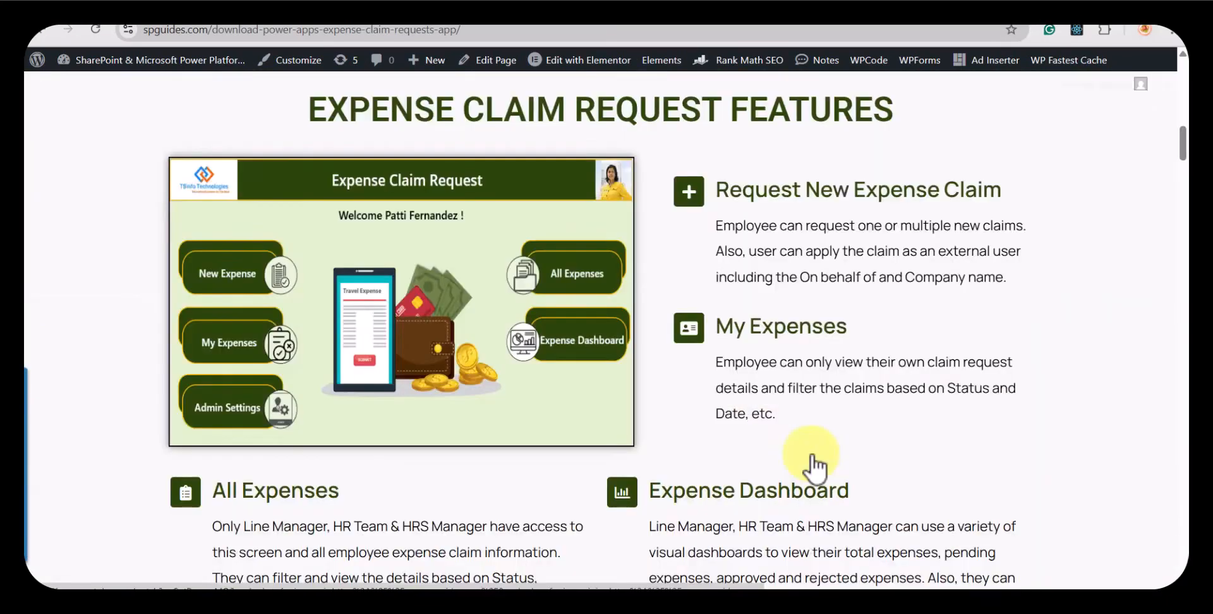
{"action": "scroll", "coordinate": [815, 467], "scroll_direction": "down", "scroll_amount": 1}
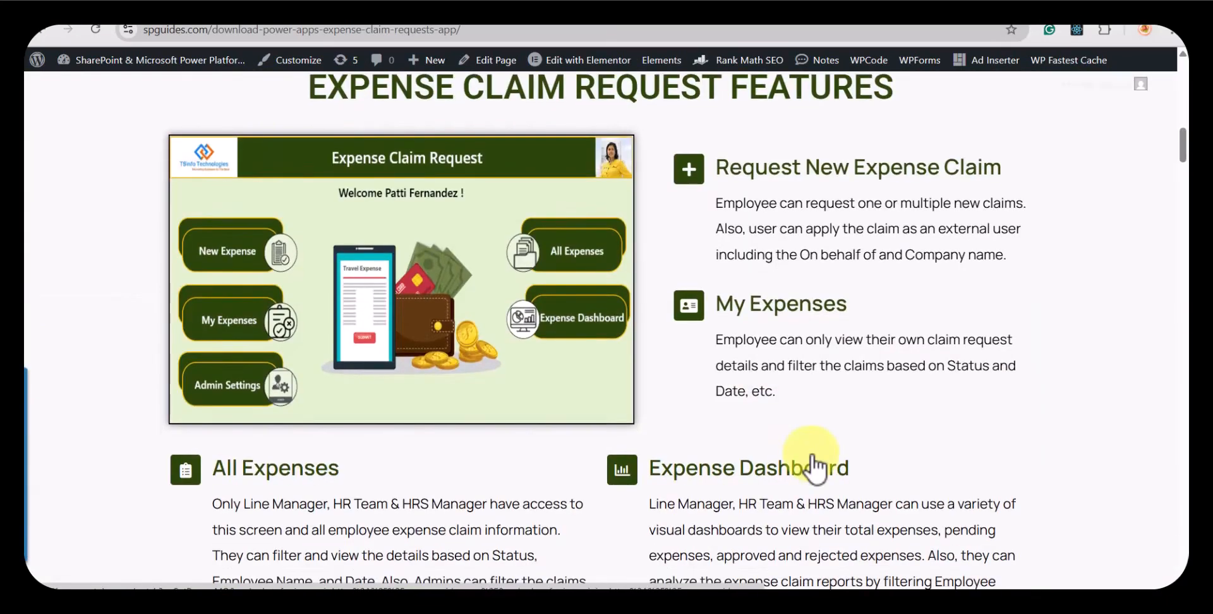
{"action": "scroll", "coordinate": [779, 349], "scroll_direction": "down", "scroll_amount": 2}
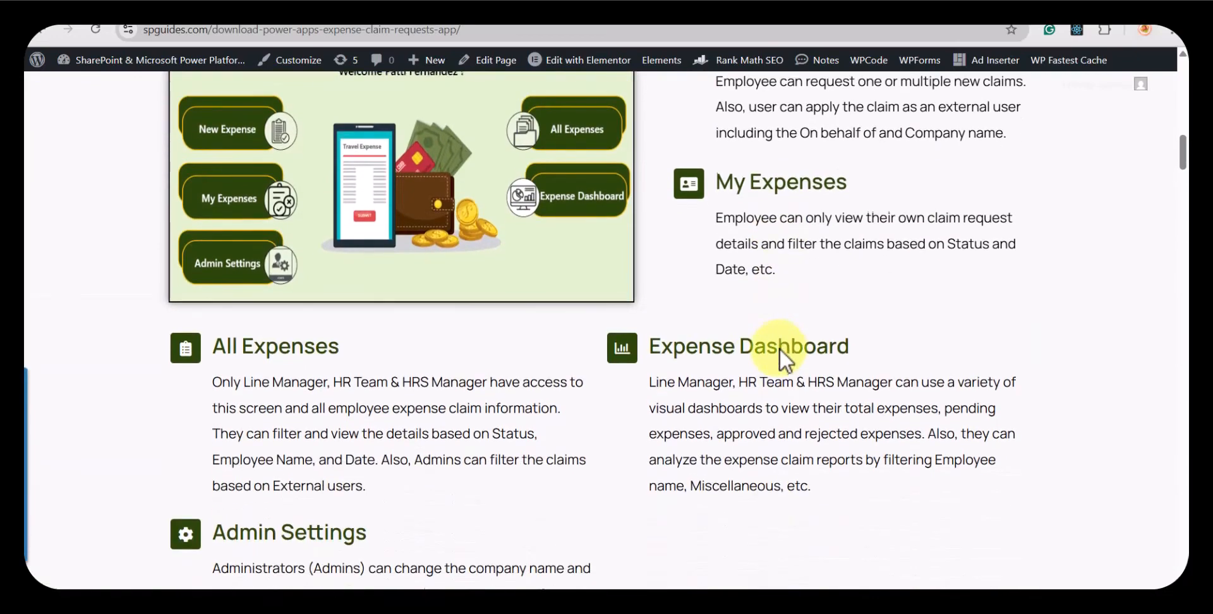
{"action": "scroll", "coordinate": [779, 348], "scroll_direction": "up", "scroll_amount": 3}
{"action": "scroll", "coordinate": [552, 415], "scroll_direction": "down", "scroll_amount": 15}
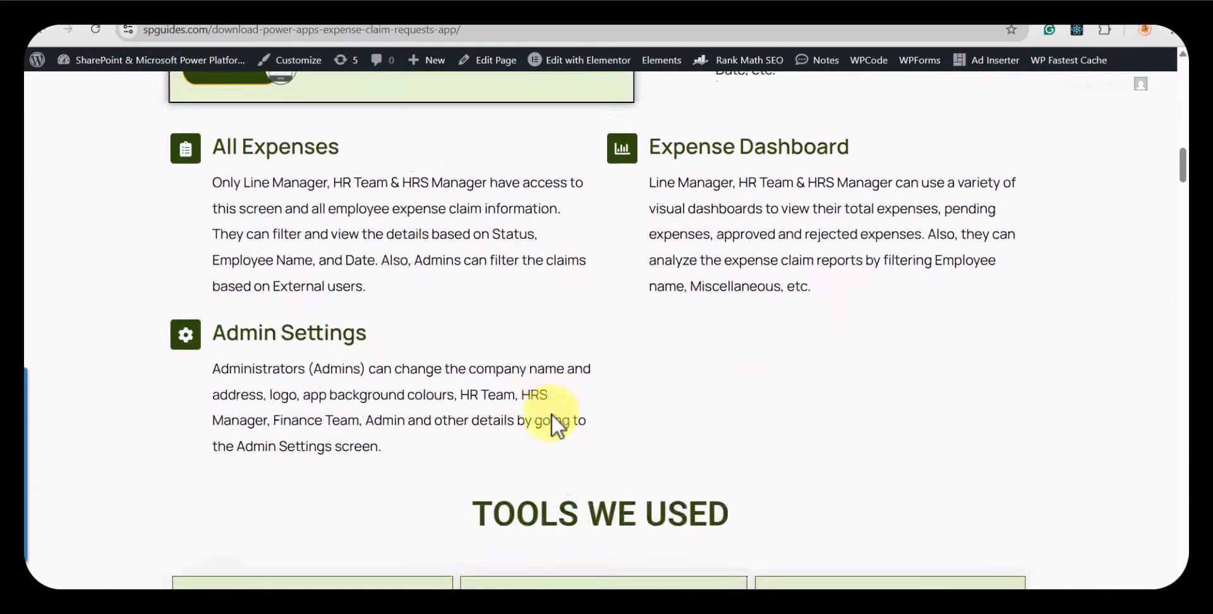
{"action": "scroll", "coordinate": [551, 414], "scroll_direction": "up", "scroll_amount": 3}
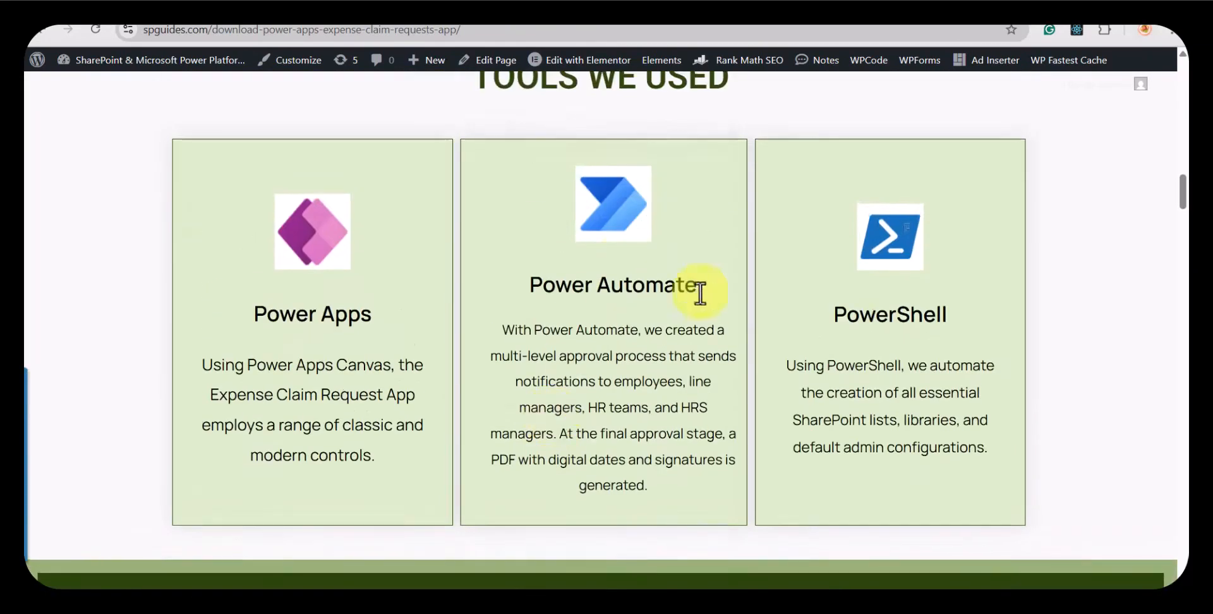
{"action": "scroll", "coordinate": [523, 368], "scroll_direction": "down", "scroll_amount": 11}
{"action": "scroll", "coordinate": [525, 372], "scroll_direction": "down", "scroll_amount": 2}
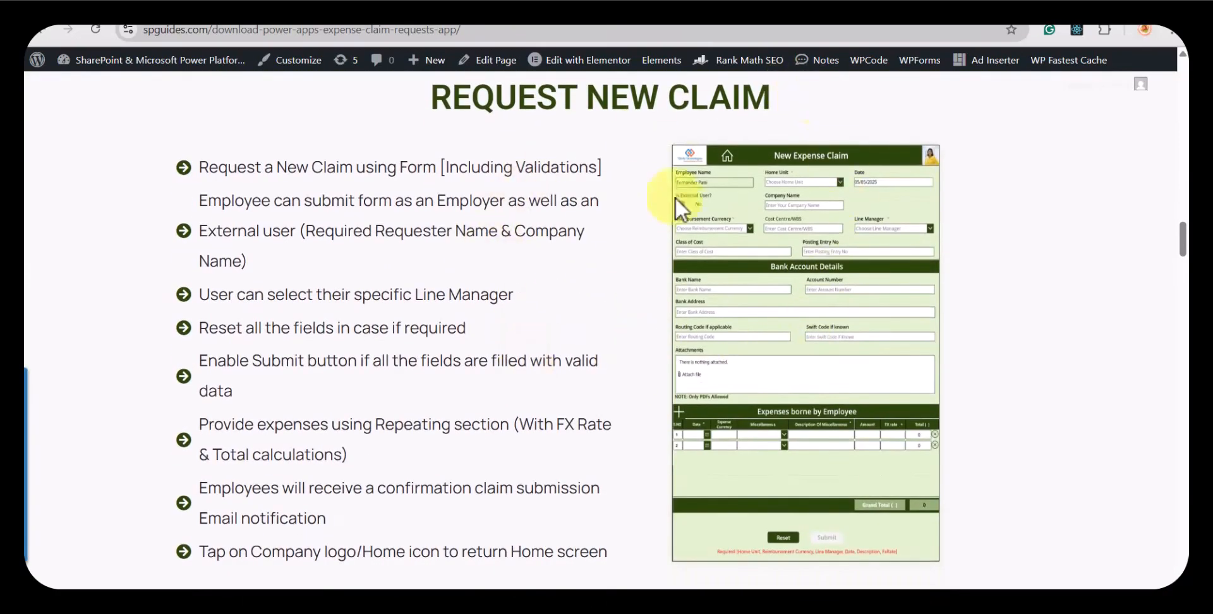
{"action": "scroll", "coordinate": [615, 337], "scroll_direction": "down", "scroll_amount": 10}
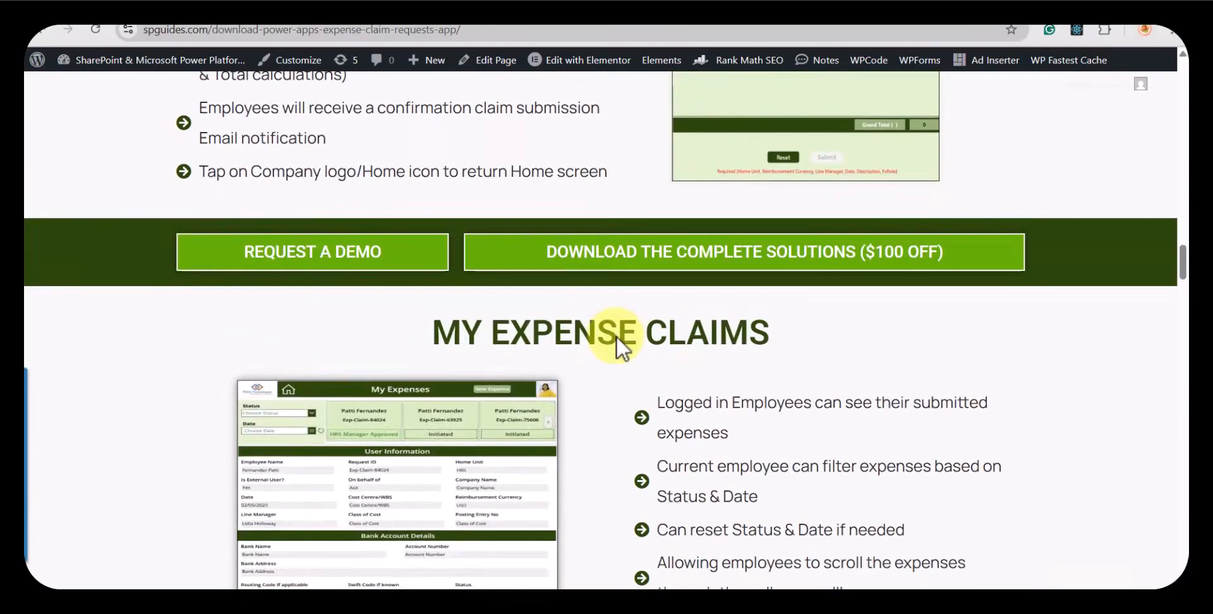
{"action": "scroll", "coordinate": [616, 336], "scroll_direction": "down", "scroll_amount": 10}
{"action": "scroll", "coordinate": [523, 494], "scroll_direction": "up", "scroll_amount": 1}
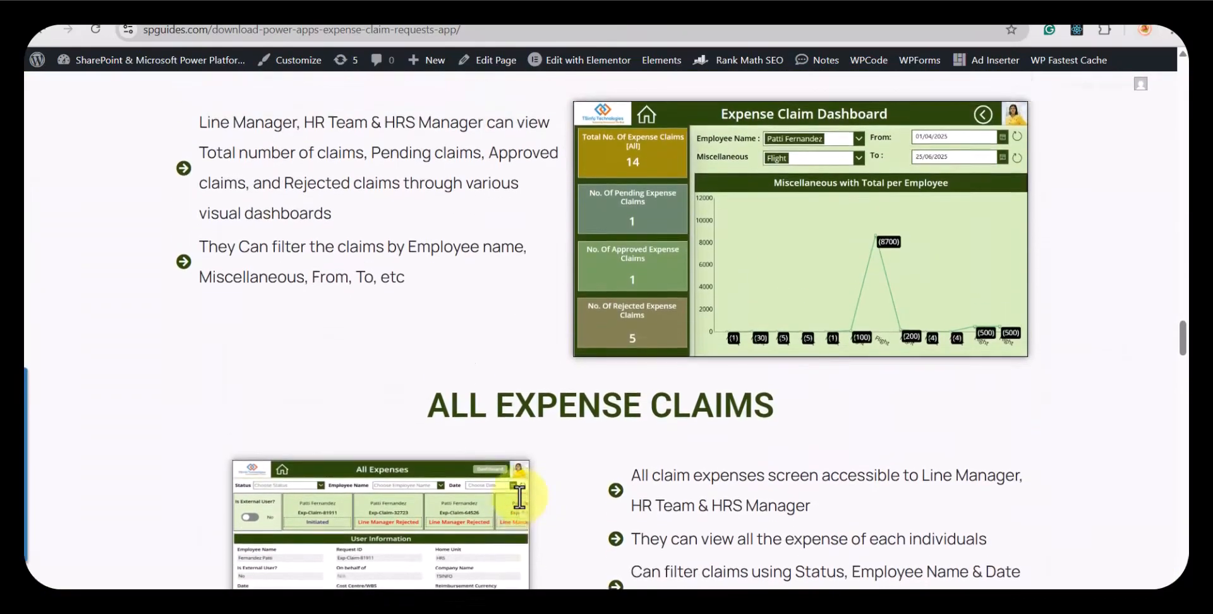
{"action": "scroll", "coordinate": [519, 497], "scroll_direction": "down", "scroll_amount": 8}
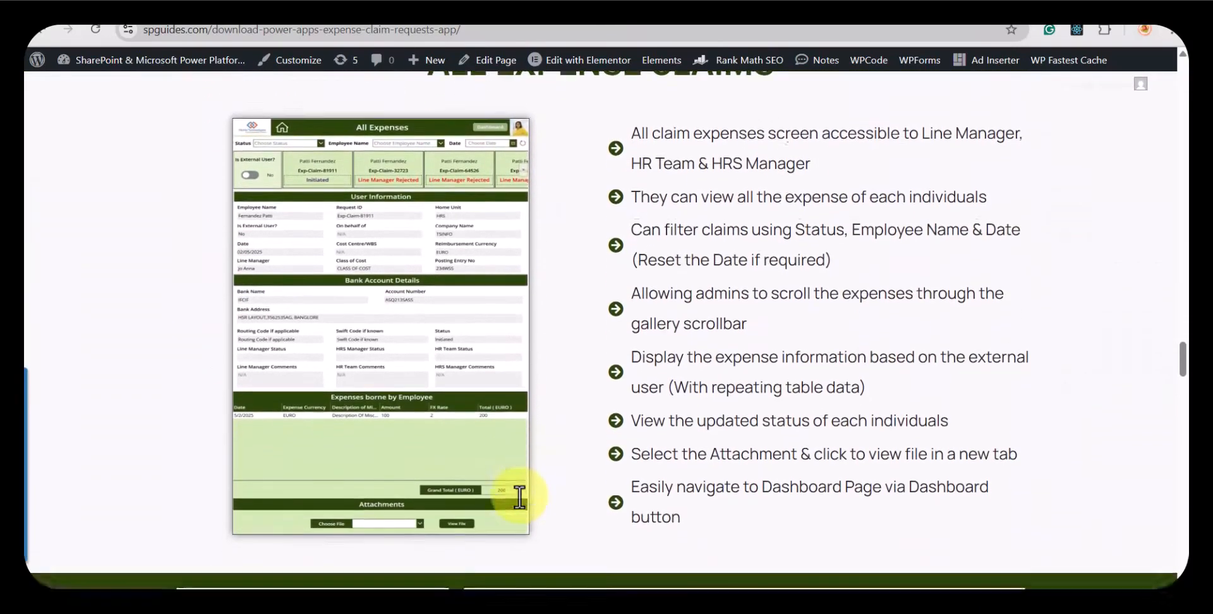
{"action": "scroll", "coordinate": [520, 498], "scroll_direction": "down", "scroll_amount": 15}
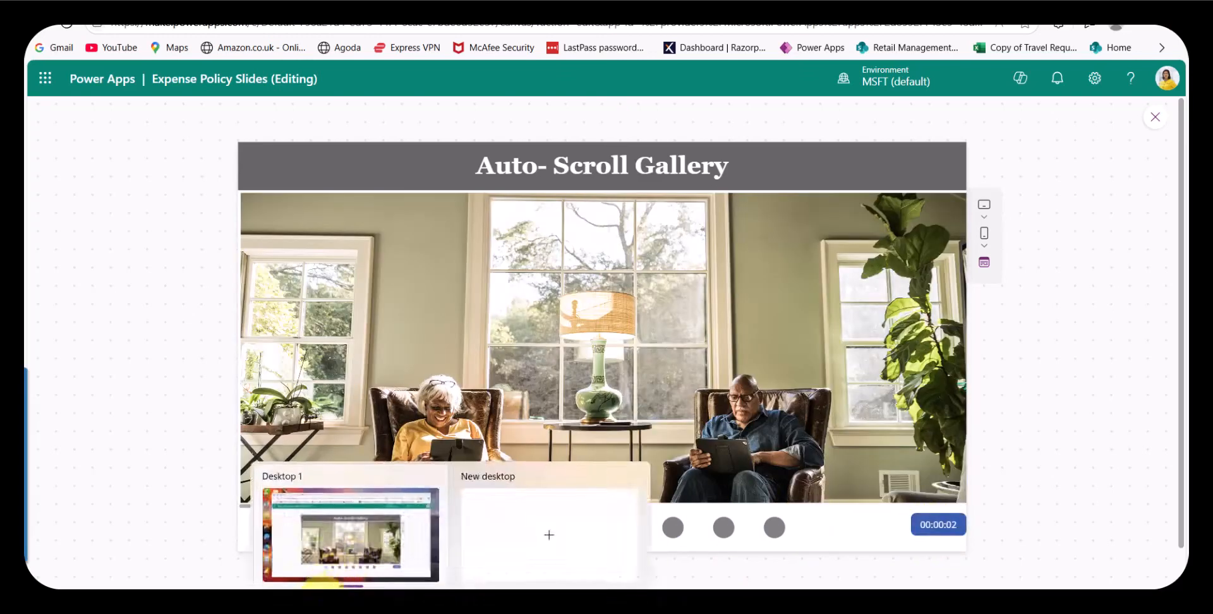
Step: Leave the Auto-Scroll Gallery preview and open the stock image library for adding media to the app
{"action": "key", "text": "Escape"}
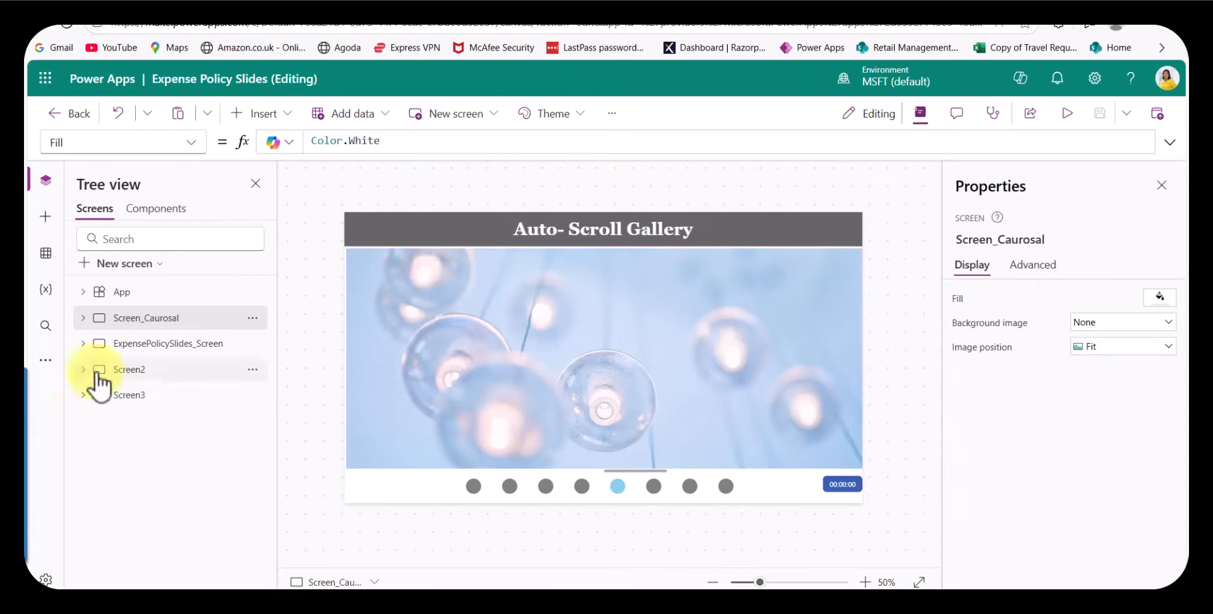
{"action": "left_click", "coordinate": [49, 364]}
{"action": "left_click", "coordinate": [49, 364]}
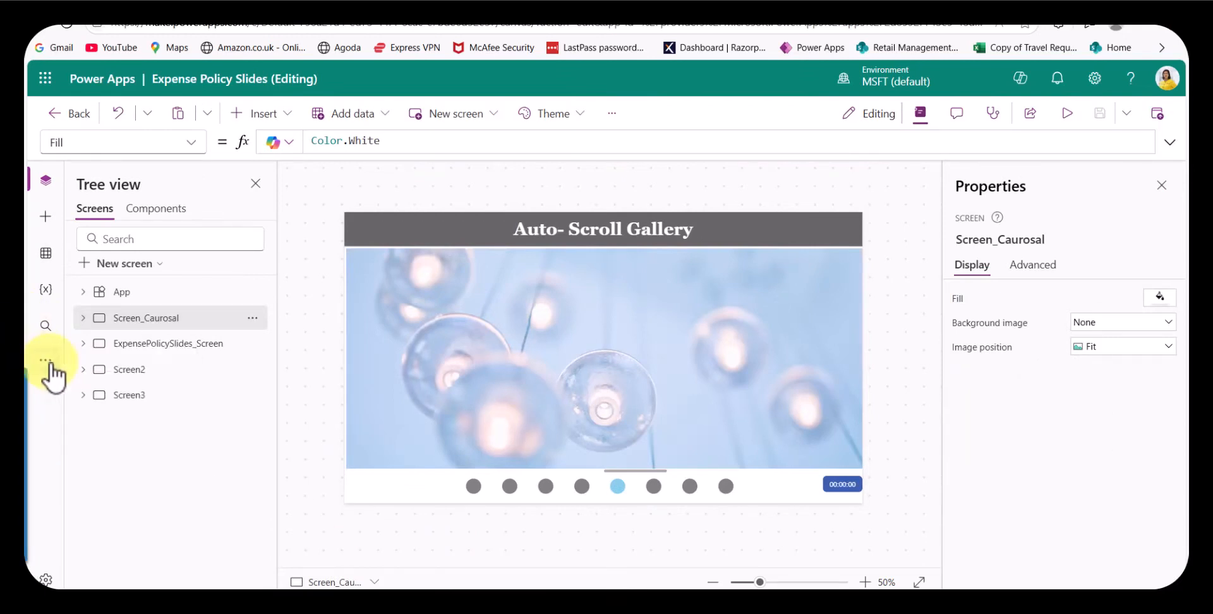
{"action": "left_click", "coordinate": [49, 364]}
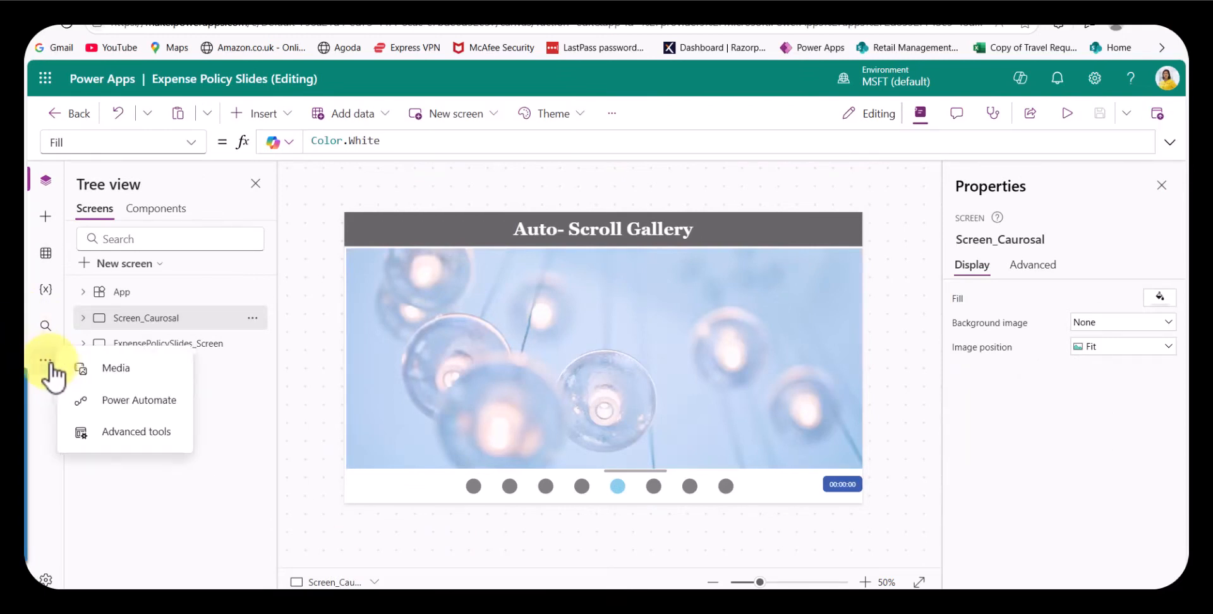
{"action": "left_click", "coordinate": [112, 374]}
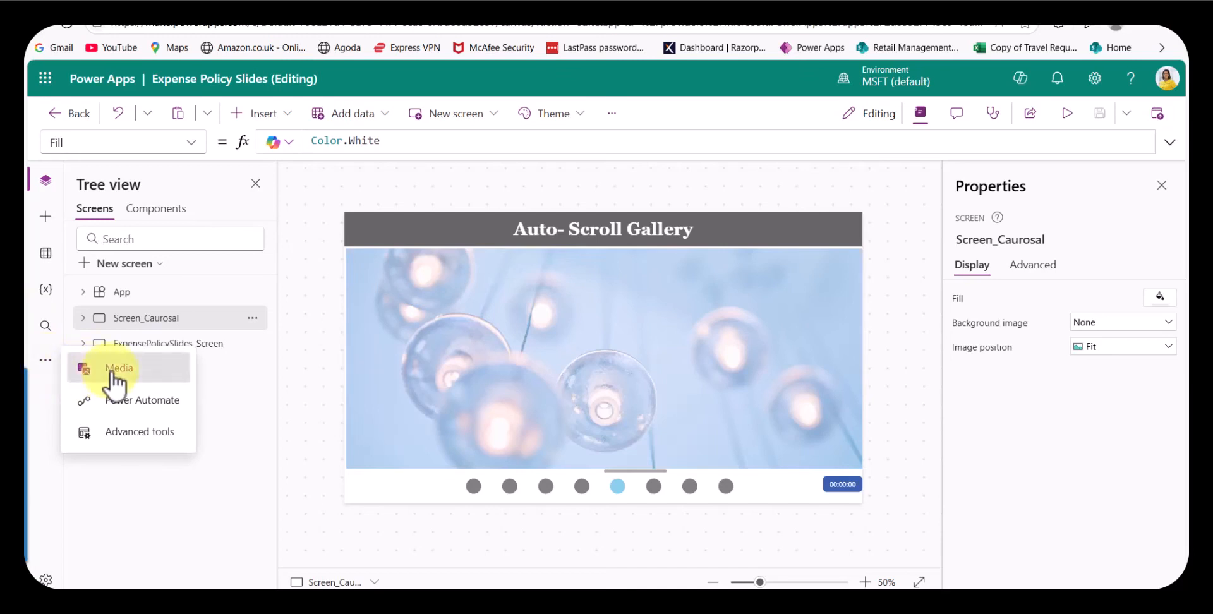
{"action": "left_click", "coordinate": [111, 236]}
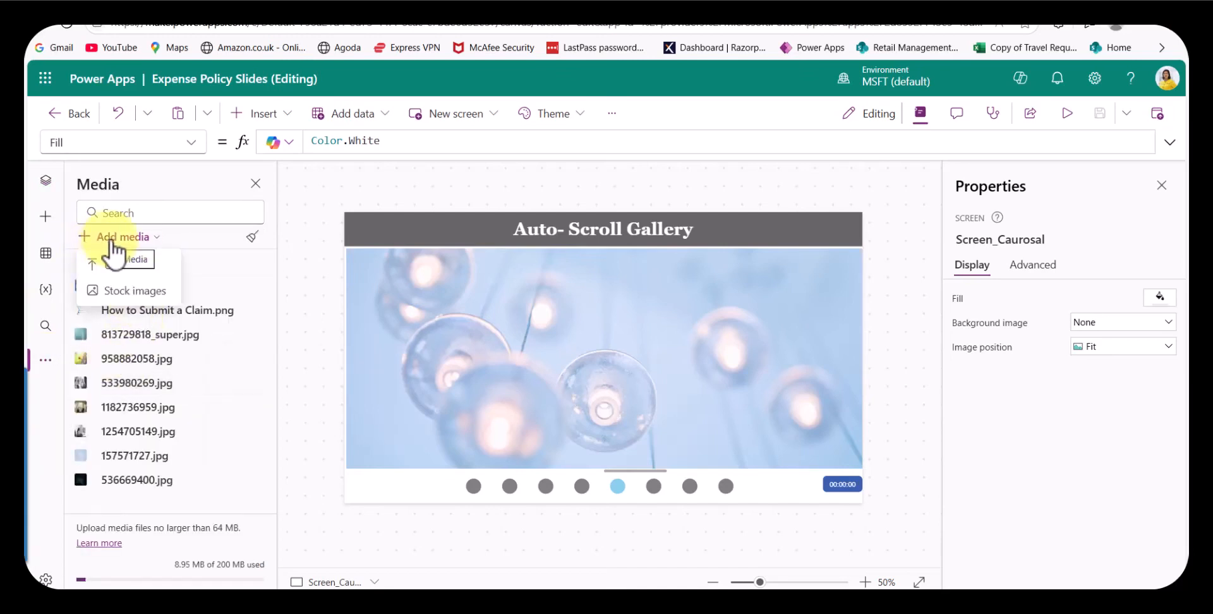
{"action": "left_click", "coordinate": [111, 297]}
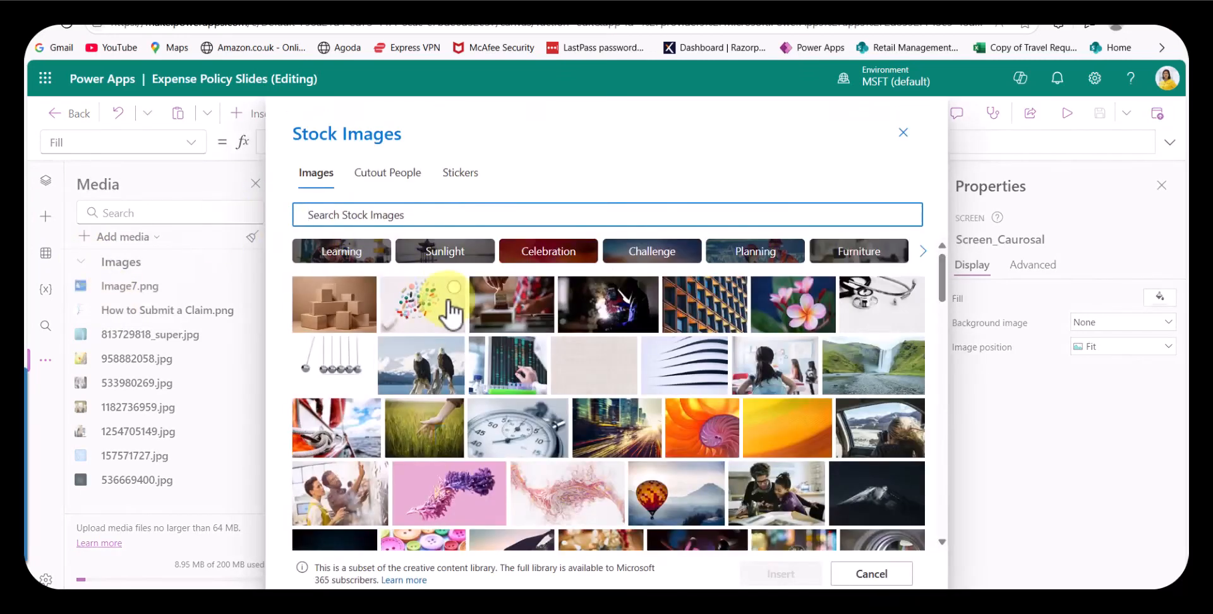
Step: Add the second image in the second row of the Planning stock images to the app's media and check the media list
{"action": "scroll", "coordinate": [436, 307], "scroll_direction": "down", "scroll_amount": 3}
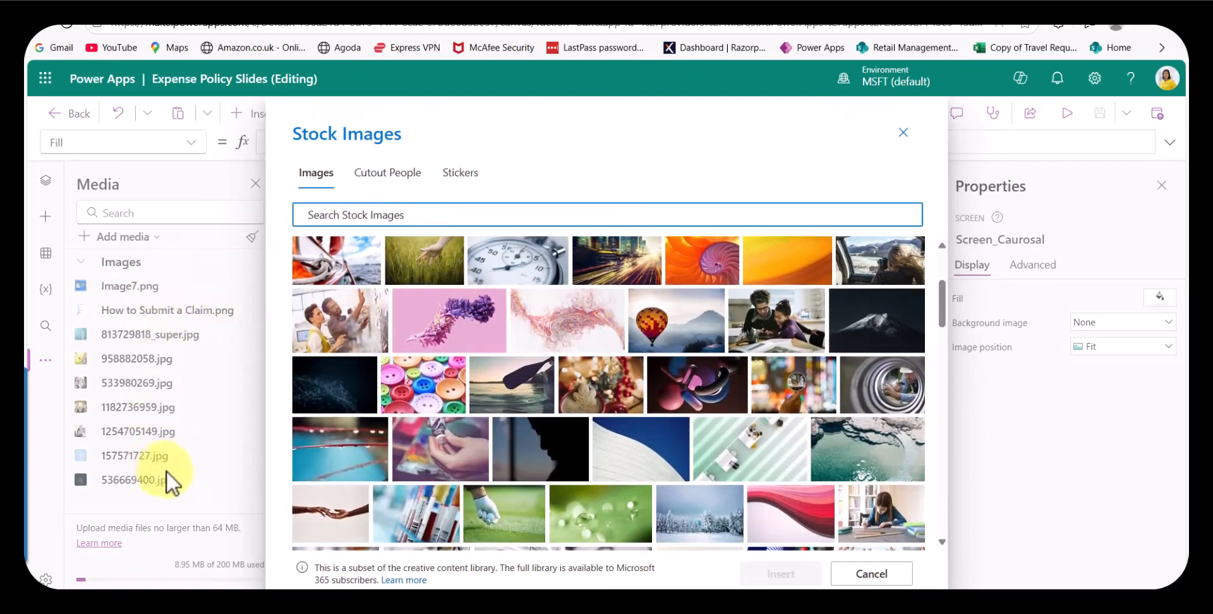
{"action": "scroll", "coordinate": [508, 408], "scroll_direction": "up", "scroll_amount": 5}
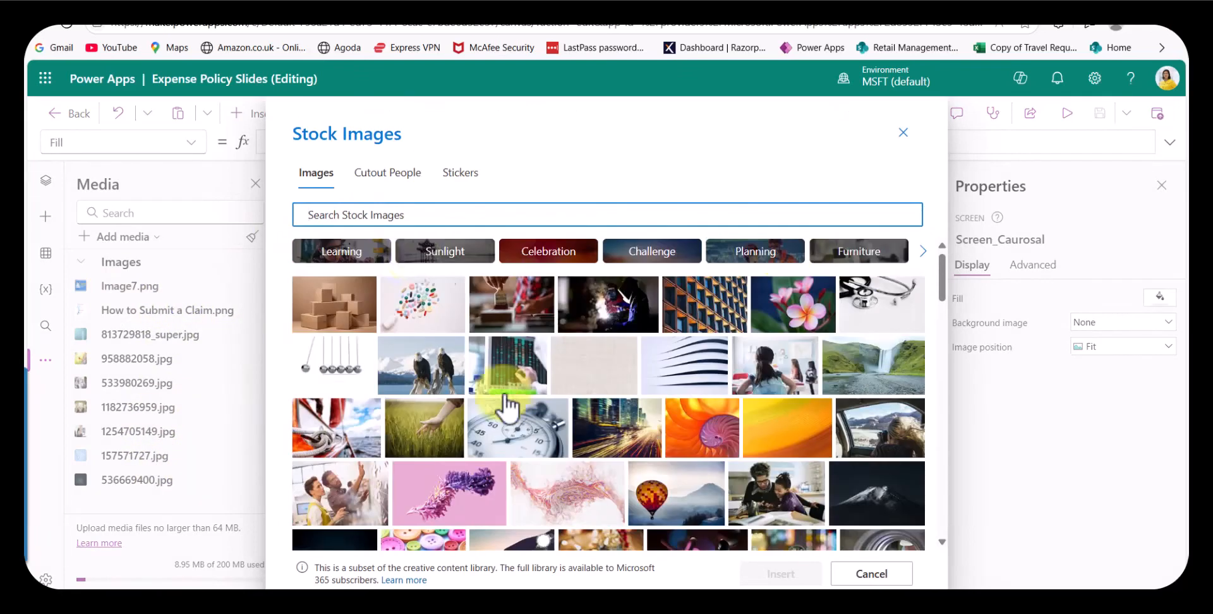
{"action": "left_click", "coordinate": [777, 250]}
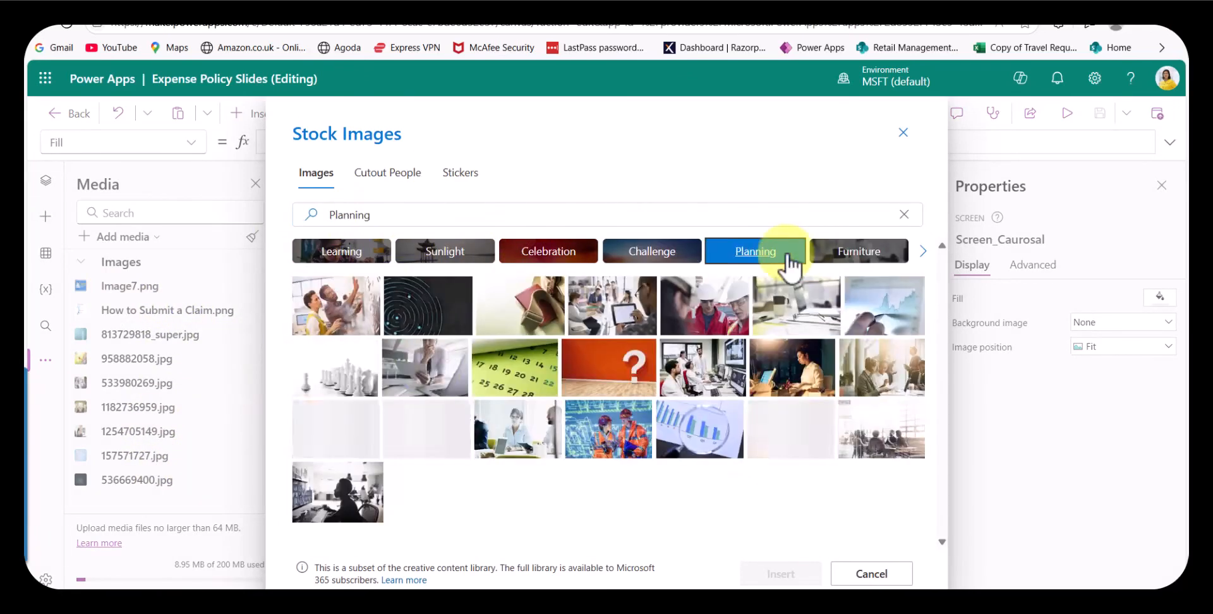
{"action": "left_click", "coordinate": [432, 377]}
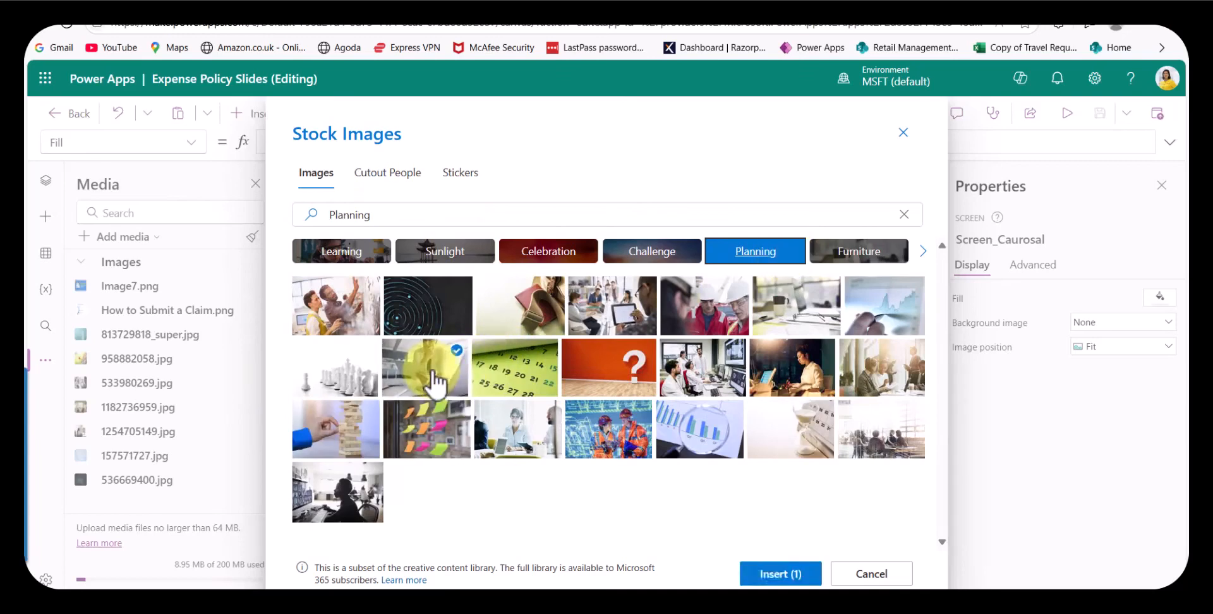
{"action": "left_click", "coordinate": [779, 575]}
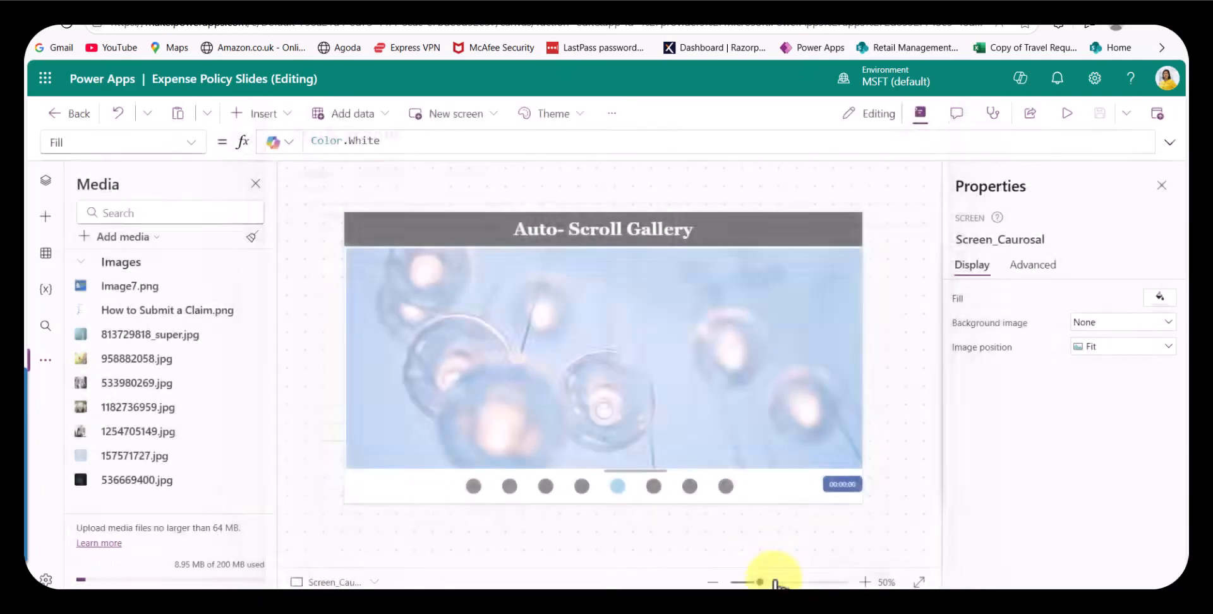
{"action": "scroll", "coordinate": [169, 502], "scroll_direction": "down", "scroll_amount": 1}
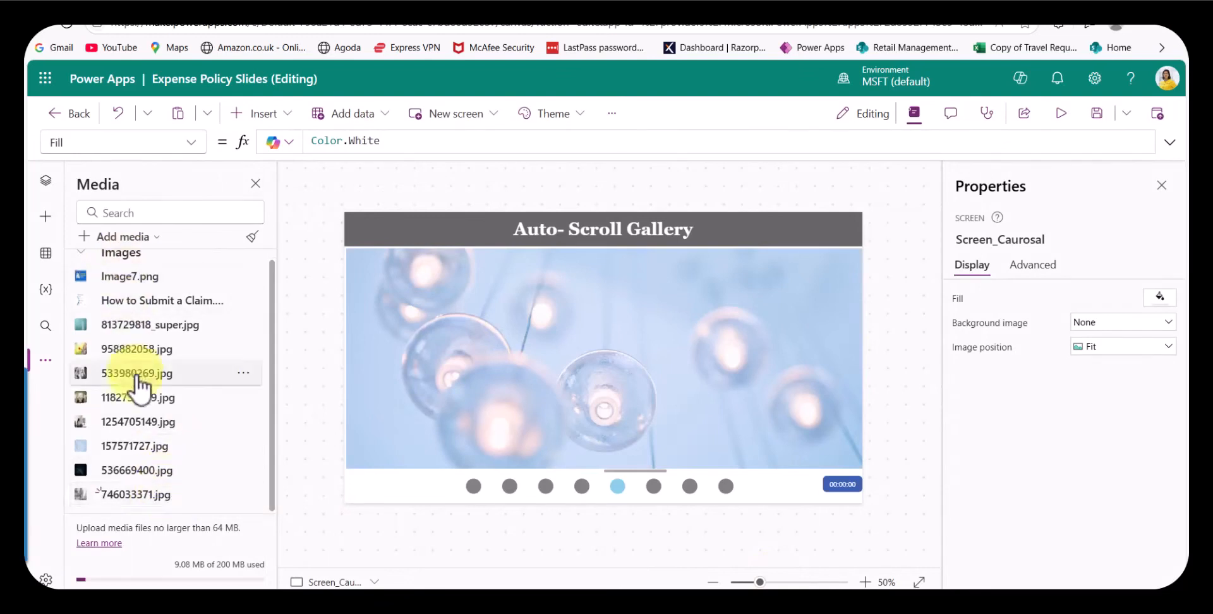
{"action": "scroll", "coordinate": [136, 379], "scroll_direction": "up", "scroll_amount": 1}
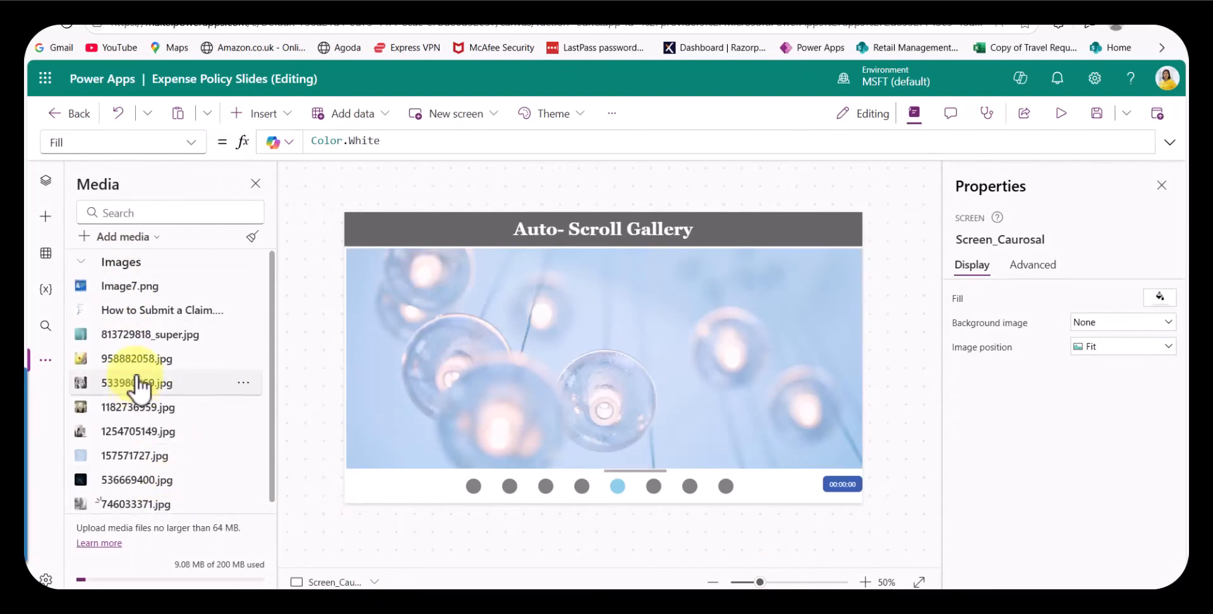
Step: Open the App object's OnStart formula and expand it to read the full colCarouselImages collection
{"action": "left_click", "coordinate": [44, 181]}
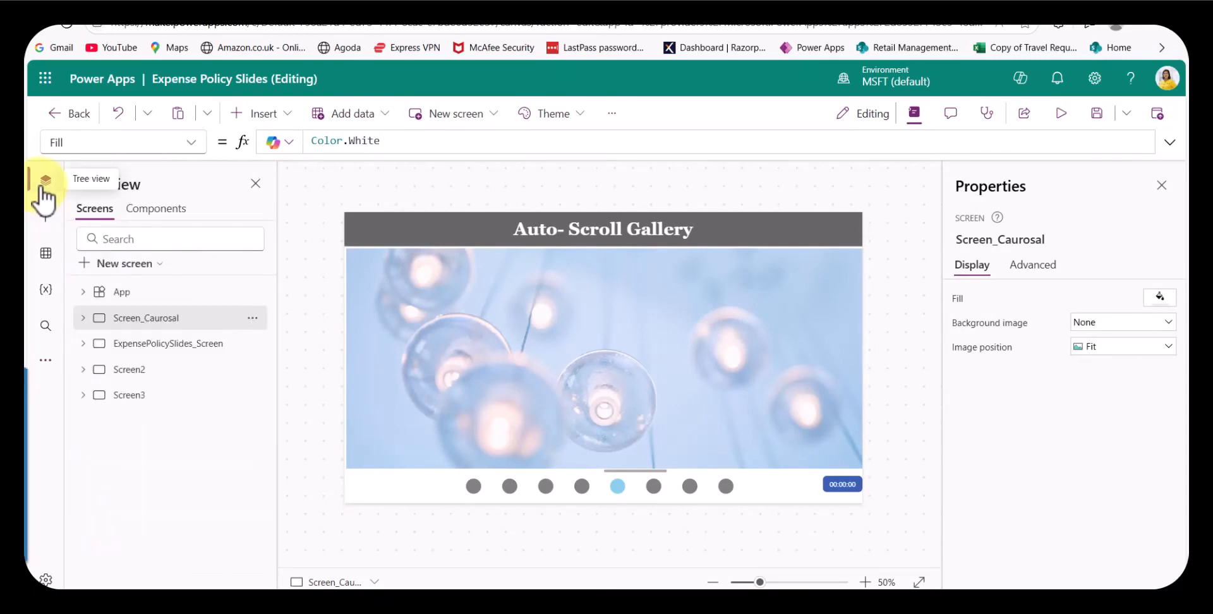
{"action": "left_click", "coordinate": [123, 292]}
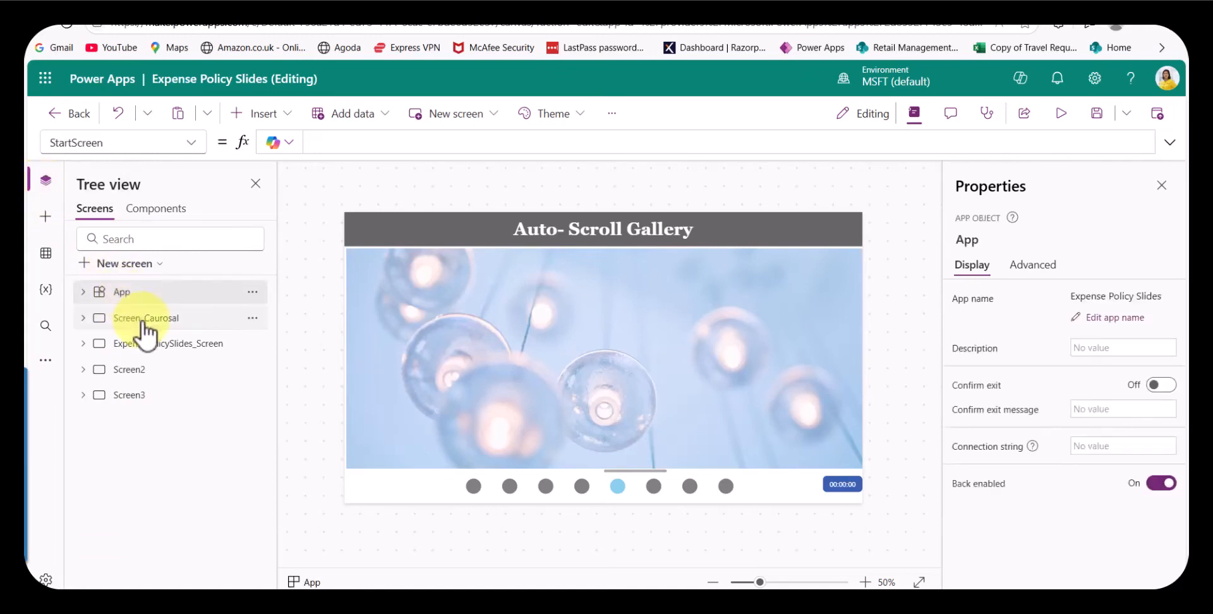
{"action": "left_click", "coordinate": [147, 328]}
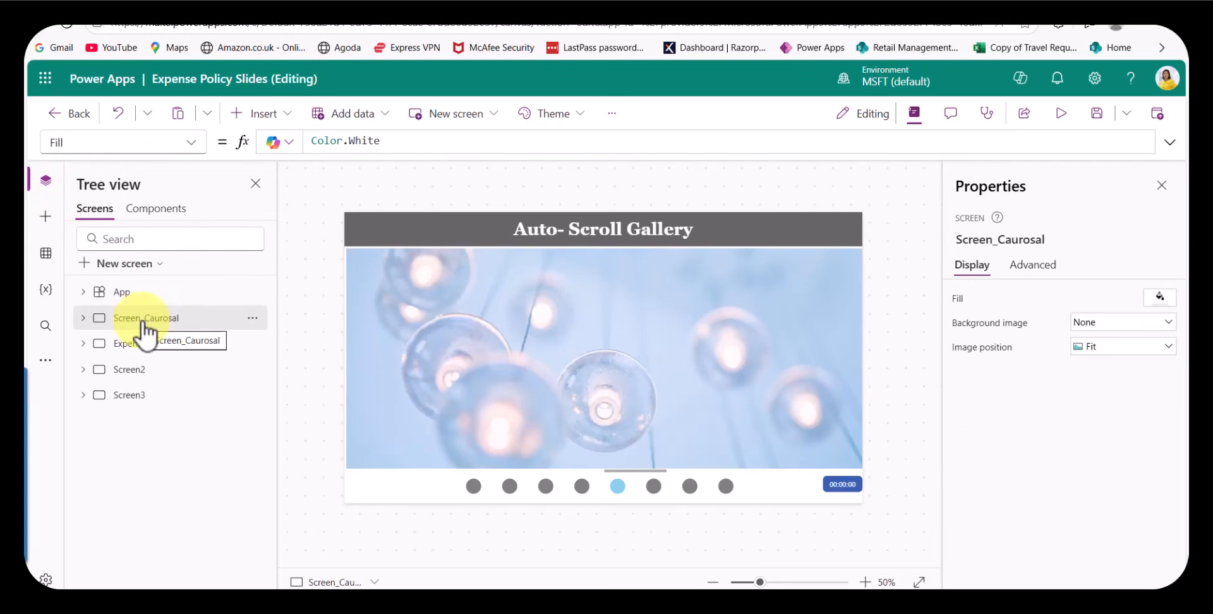
{"action": "left_click", "coordinate": [153, 296]}
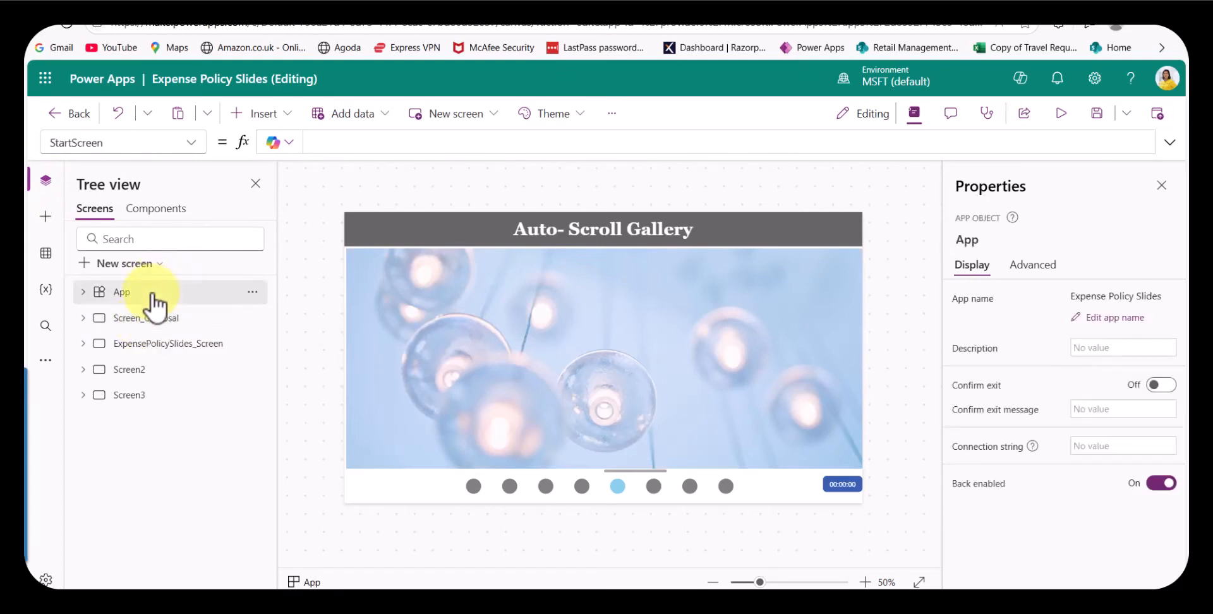
{"action": "left_click", "coordinate": [191, 145]}
{"action": "left_click", "coordinate": [139, 379]}
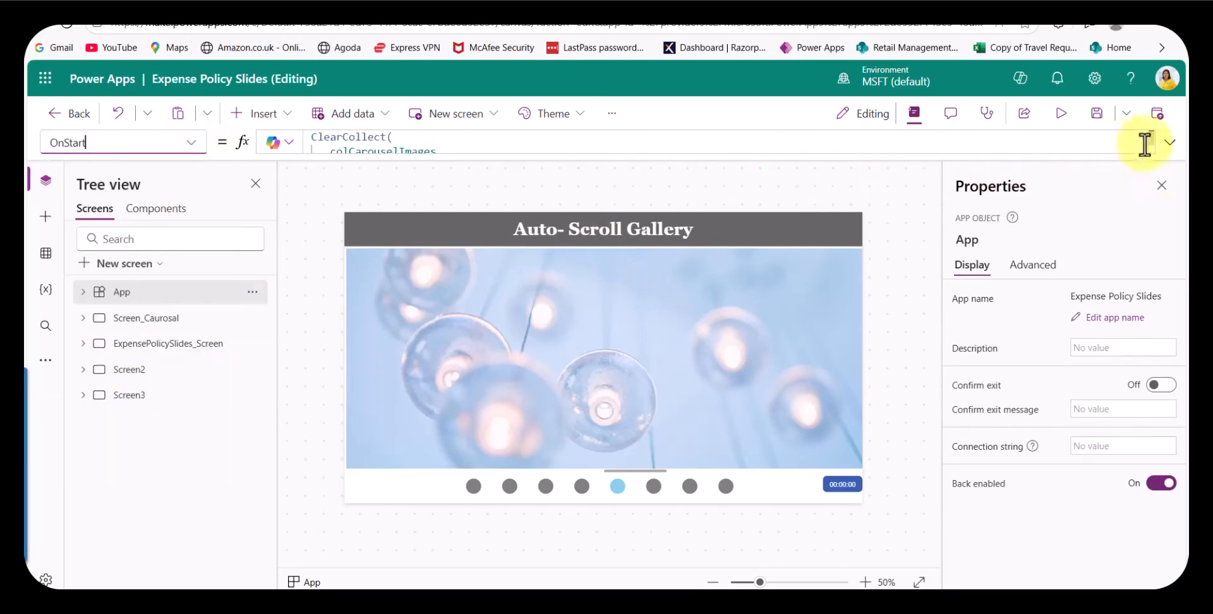
{"action": "left_click", "coordinate": [1170, 142]}
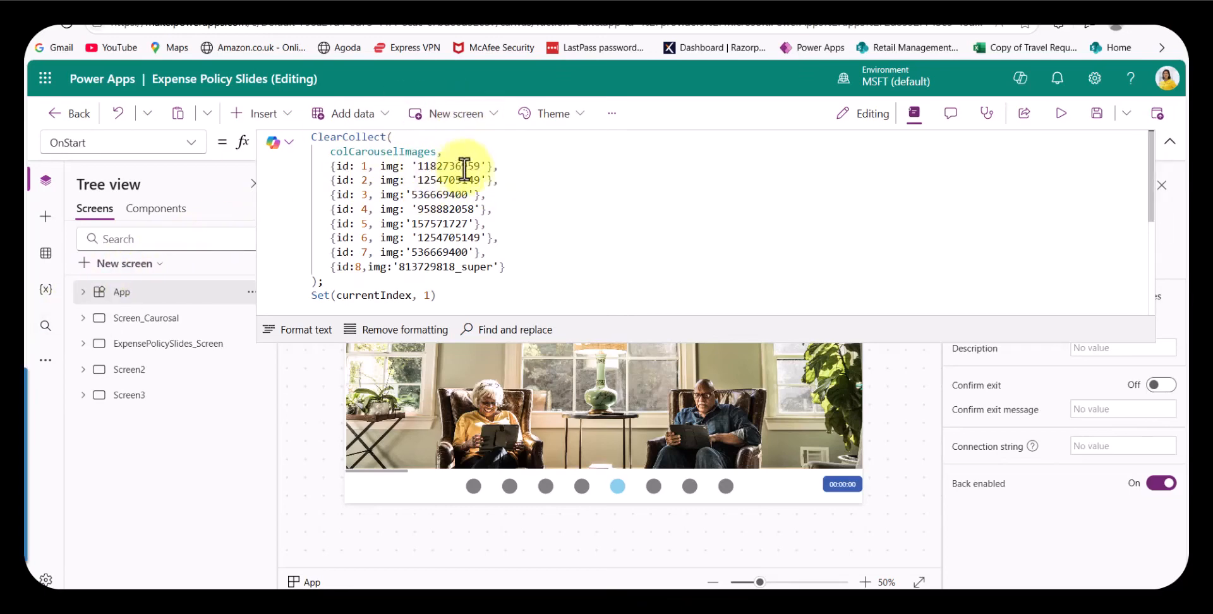
Step: Add the record {id:9, img:'746033371'} to colCarouselImages in OnStart, matching the image name in the app's media, and save the app
{"action": "left_click", "coordinate": [45, 367]}
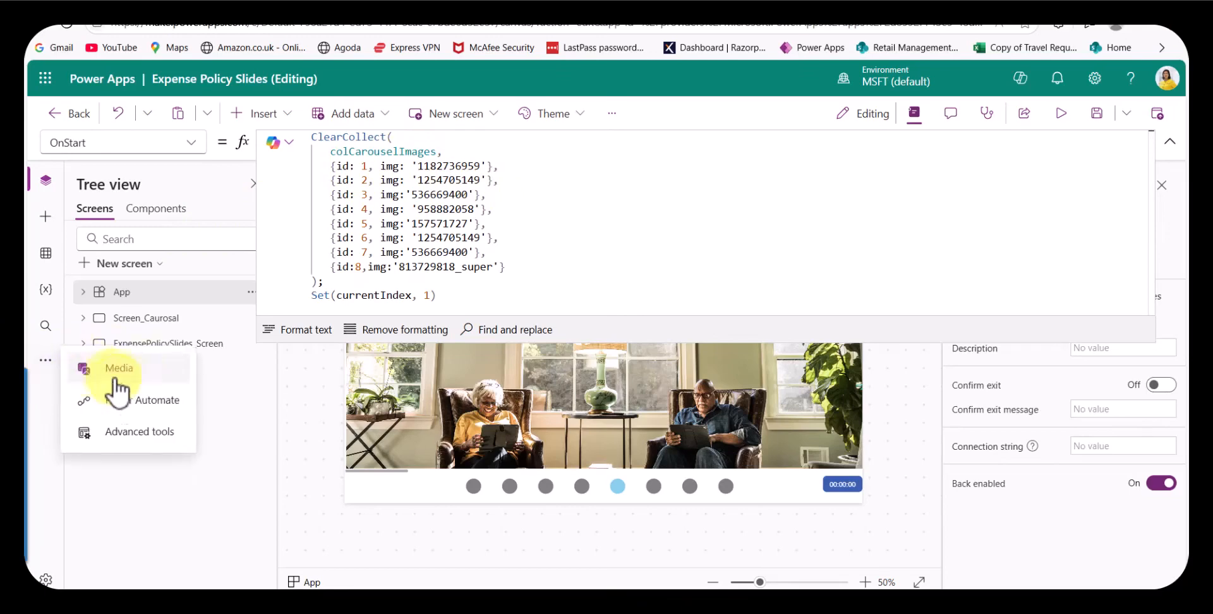
{"action": "left_click", "coordinate": [82, 396]}
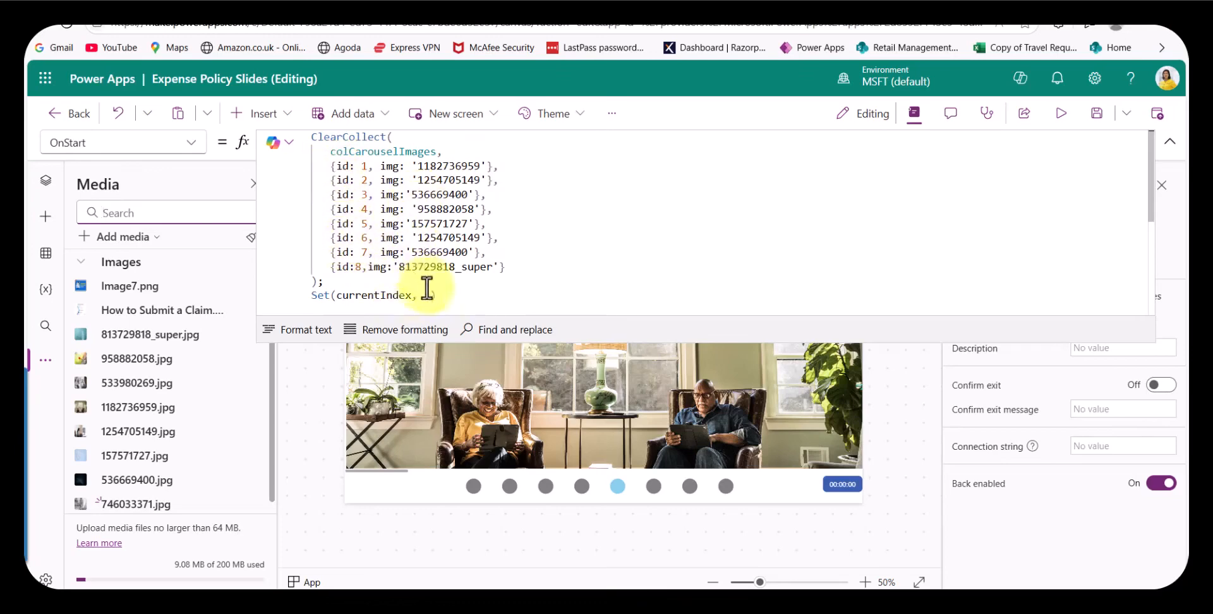
{"action": "scroll", "coordinate": [196, 439], "scroll_direction": "down", "scroll_amount": 1}
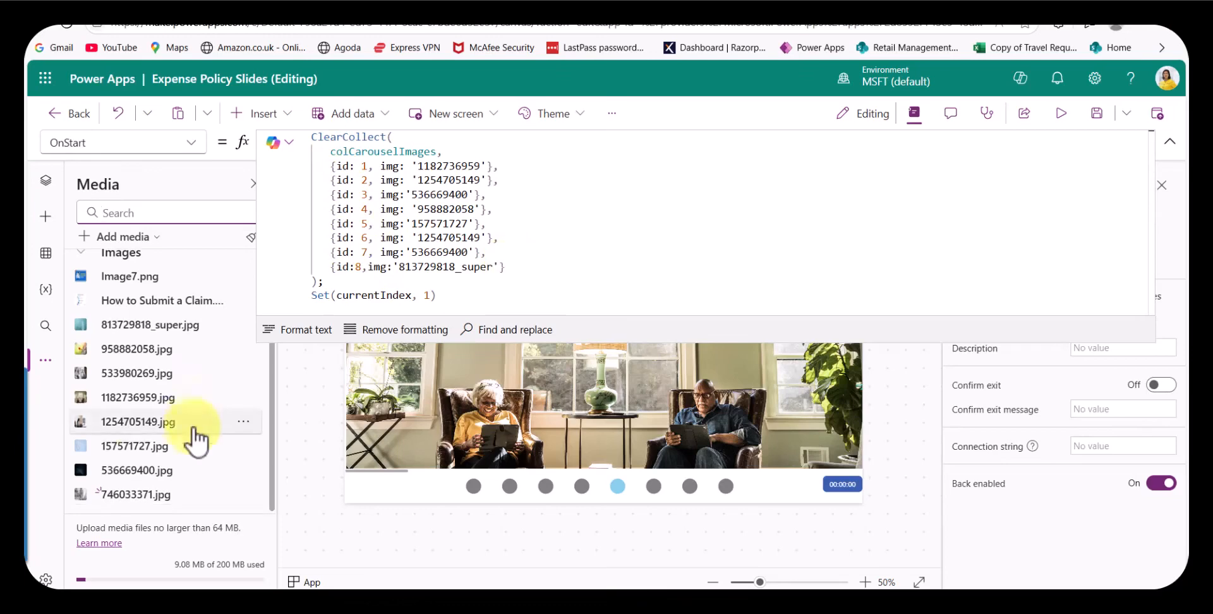
{"action": "left_click", "coordinate": [504, 270]}
{"action": "type", "text": ","}
{"action": "key", "text": "Return"}
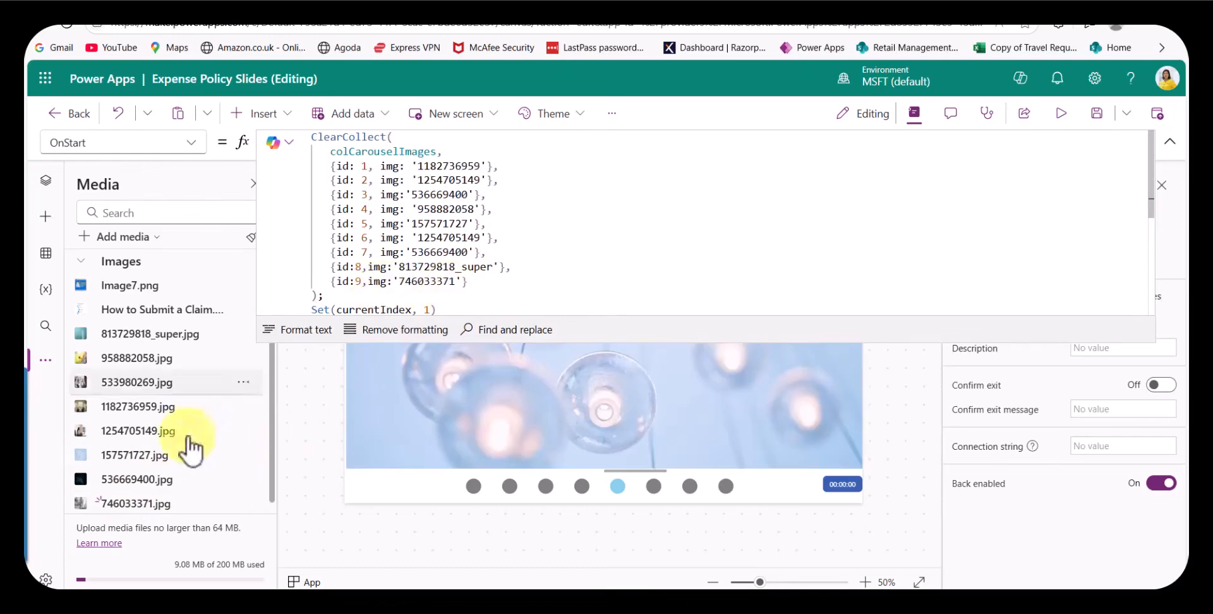
{"action": "left_click", "coordinate": [369, 274]}
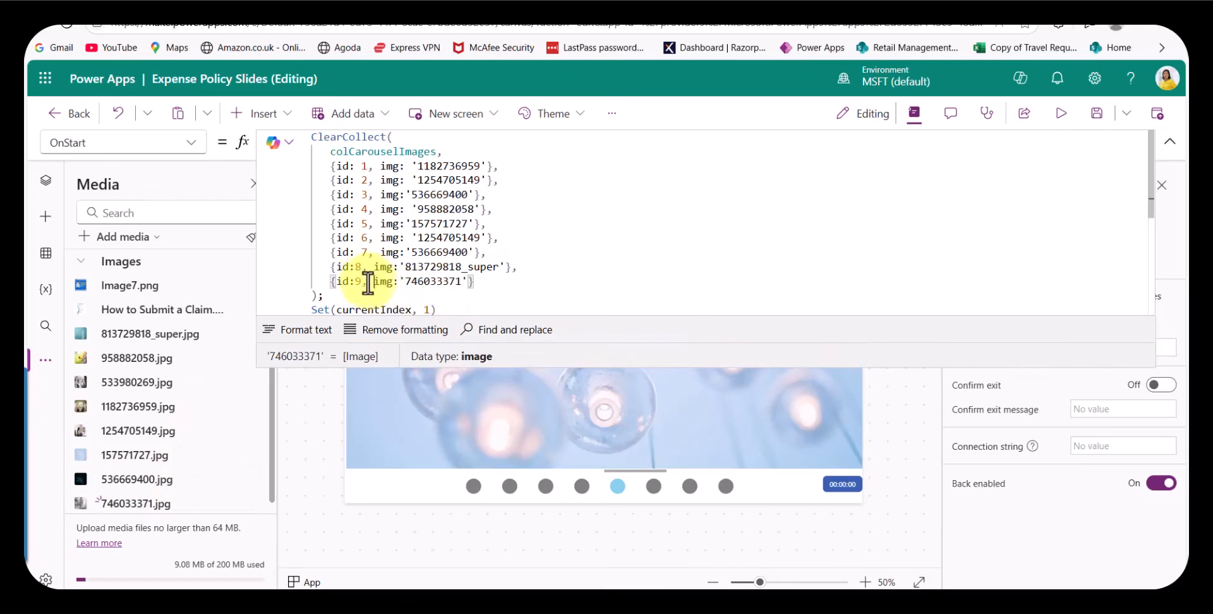
{"action": "scroll", "coordinate": [367, 282], "scroll_direction": "down", "scroll_amount": 1}
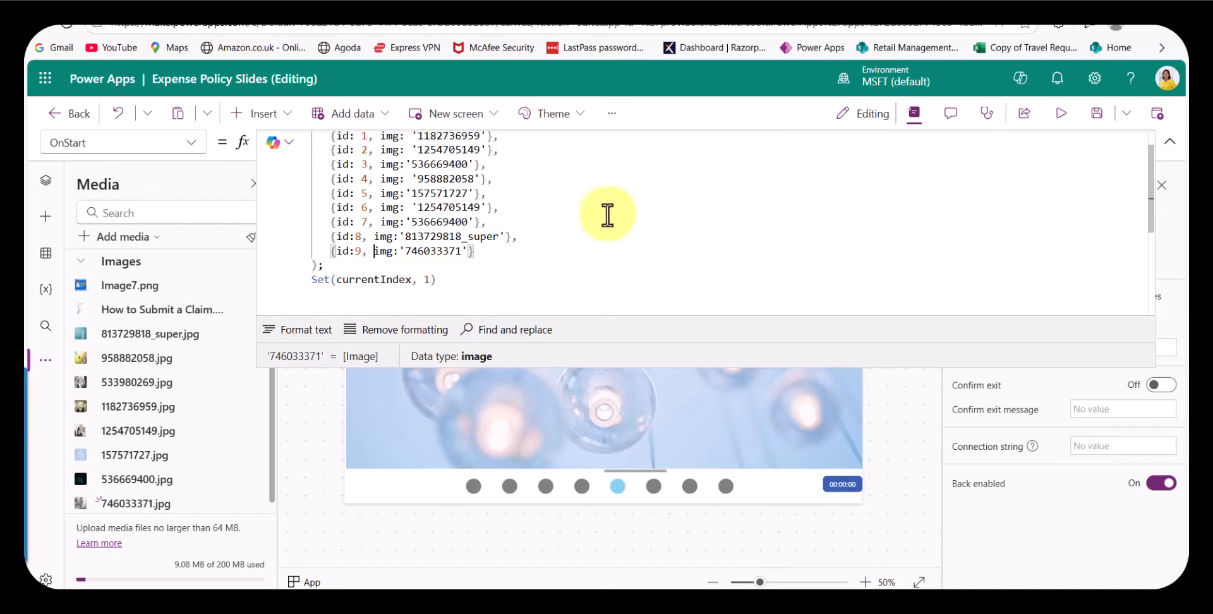
{"action": "left_click", "coordinate": [1097, 116]}
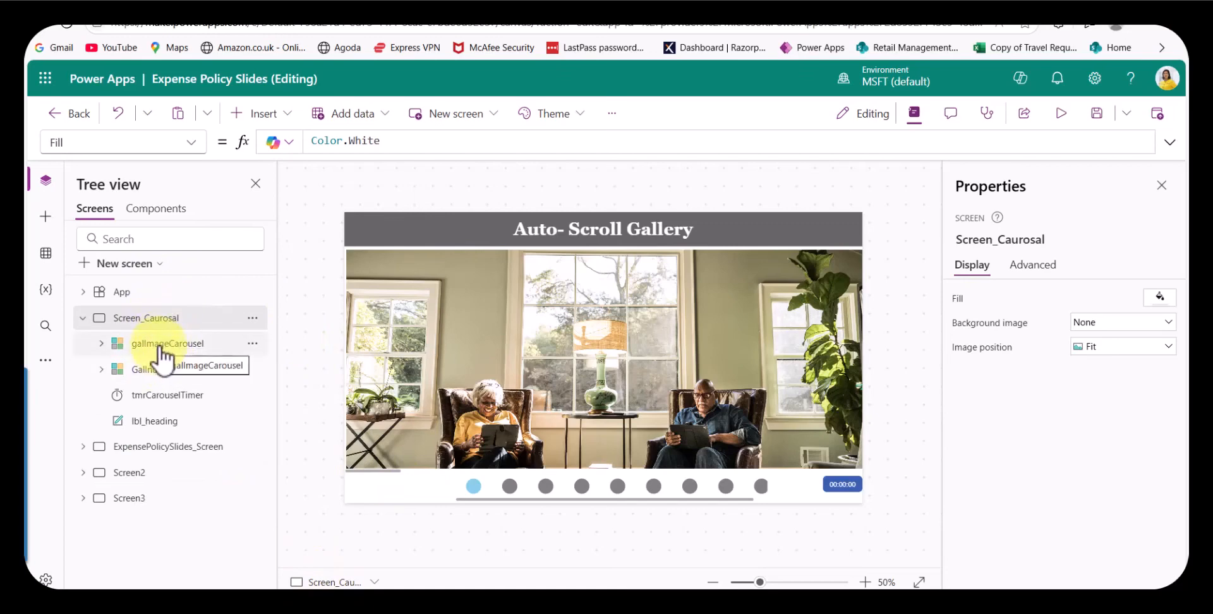
Step: Check lbl_heading and the Items formula of galImageCarousel, and set the gallery's width to Parent.Width
{"action": "left_click", "coordinate": [151, 420]}
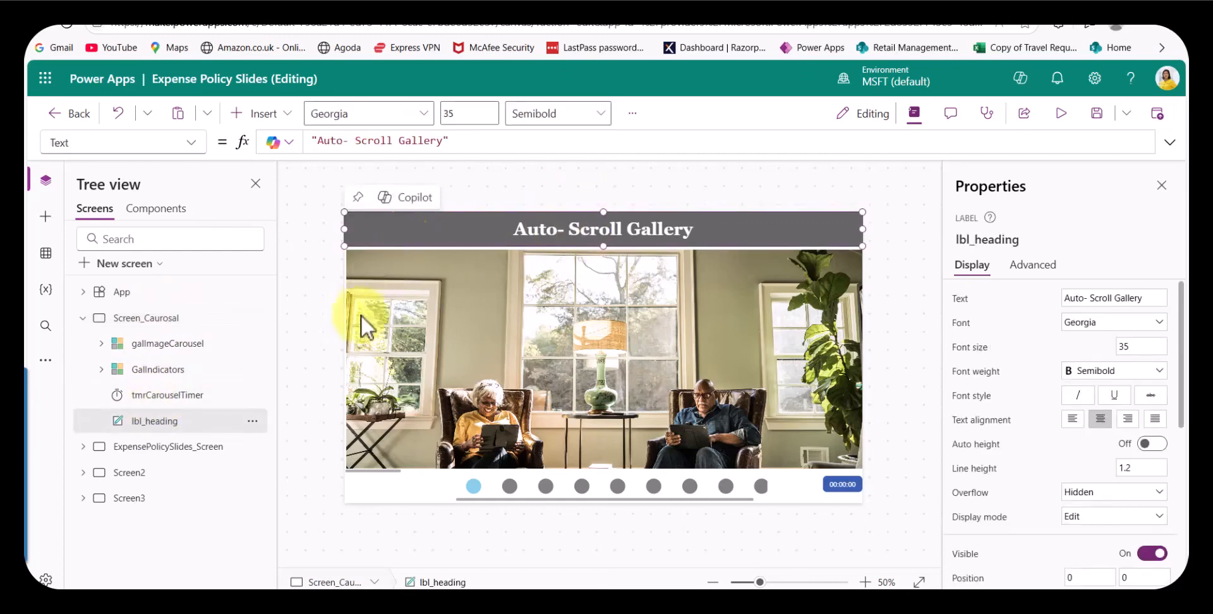
{"action": "left_click", "coordinate": [168, 344]}
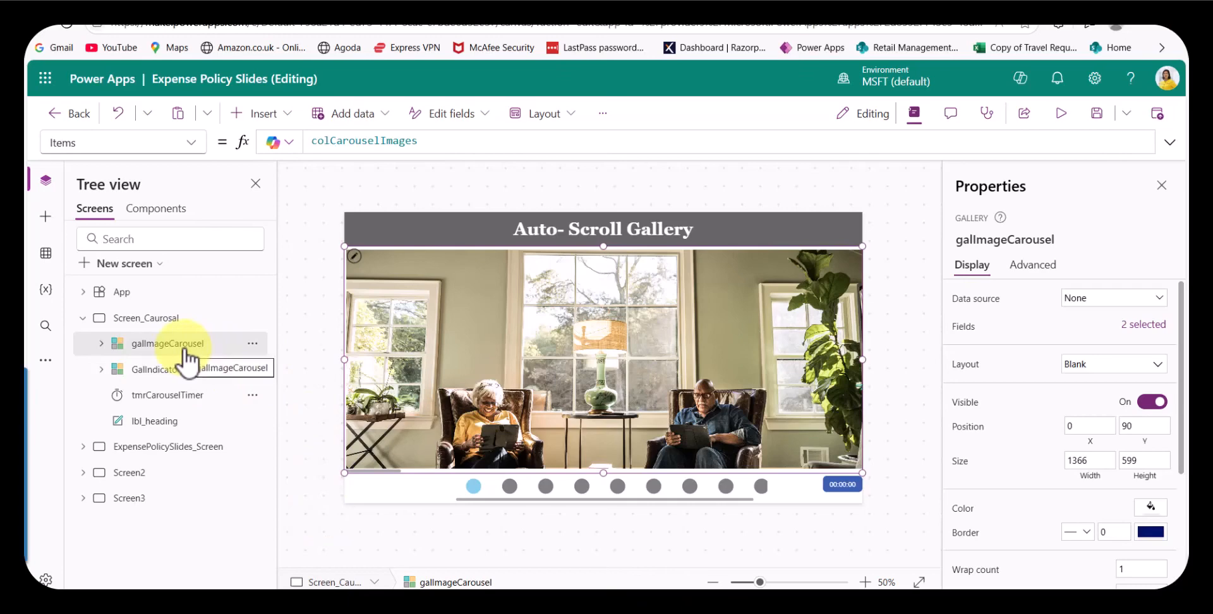
{"action": "left_click", "coordinate": [529, 361]}
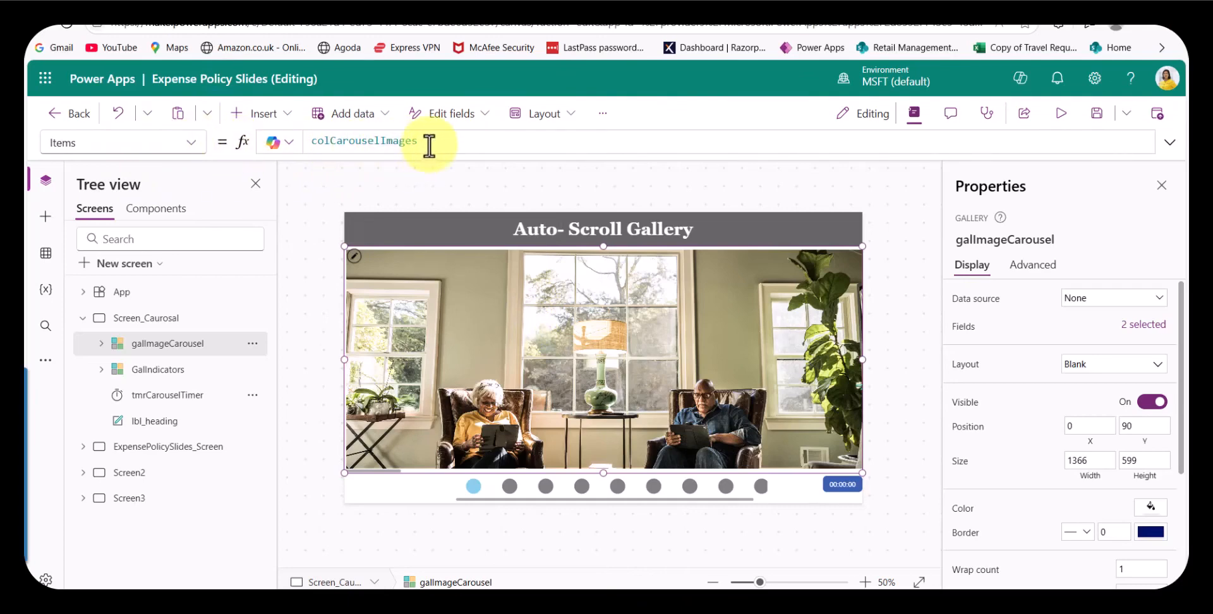
{"action": "left_click", "coordinate": [1088, 464]}
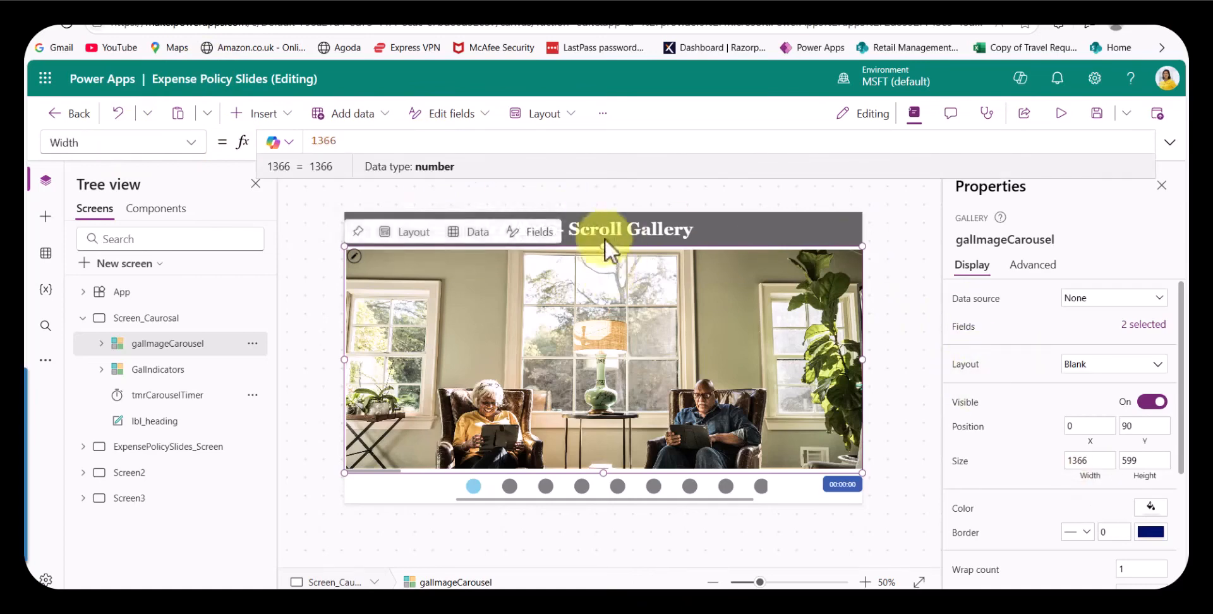
{"action": "double_click", "coordinate": [342, 140]}
{"action": "type", "text": "Parent.Width"}
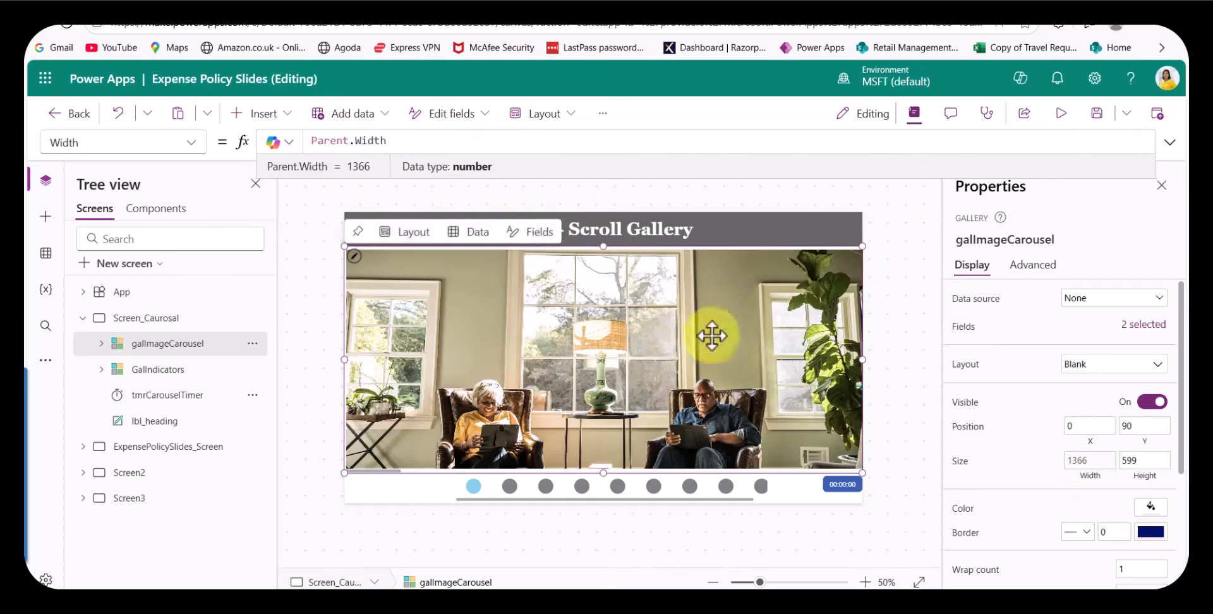
Step: Examine the full TemplateSize formula of galImageCarousel
{"action": "scroll", "coordinate": [948, 474], "scroll_direction": "down", "scroll_amount": 2}
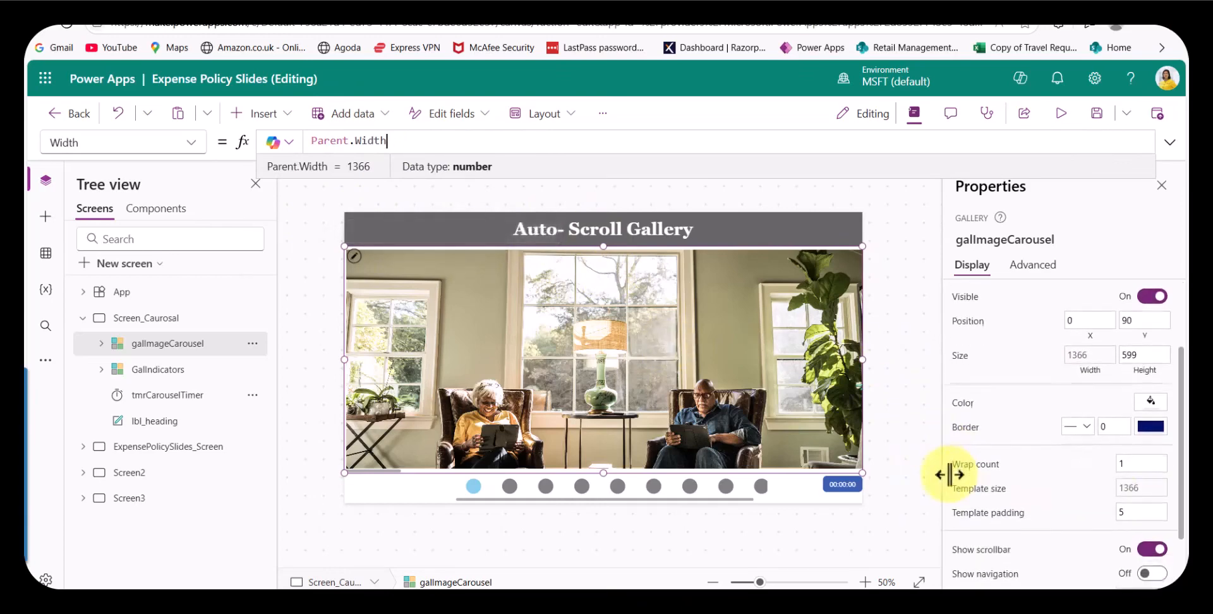
{"action": "left_click", "coordinate": [1131, 499]}
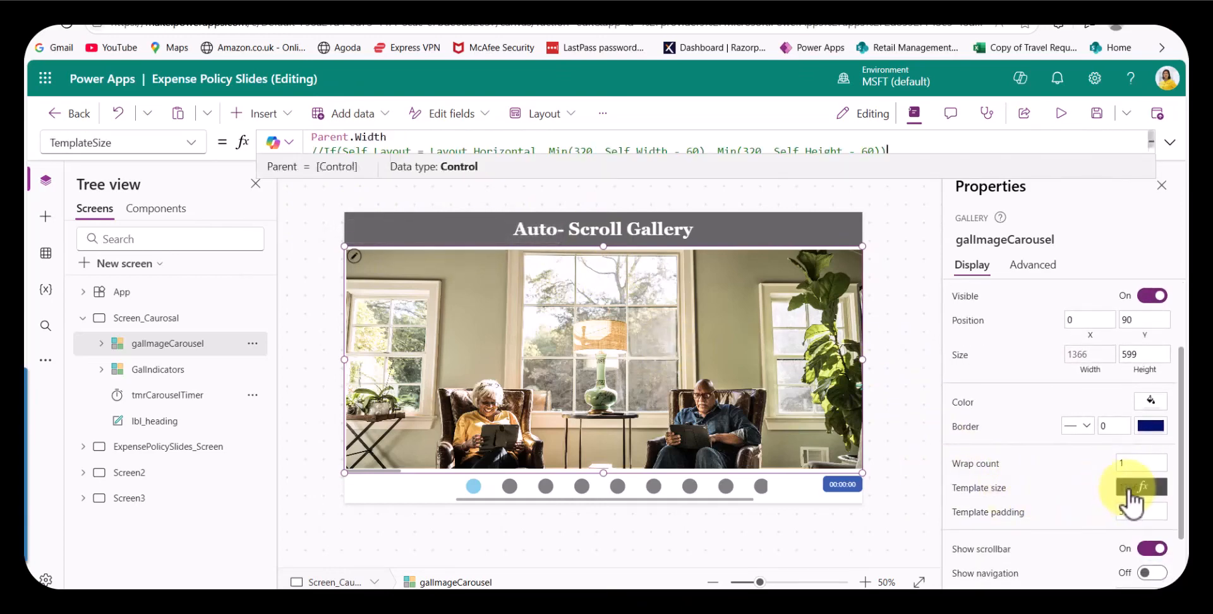
{"action": "left_click", "coordinate": [1169, 143]}
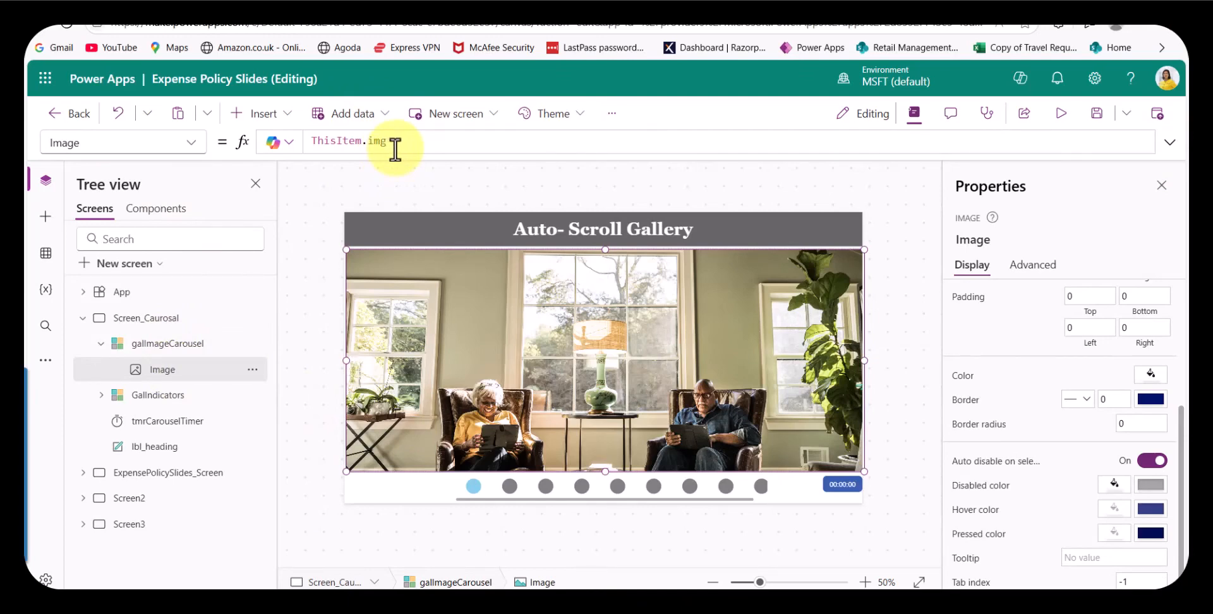
Step: Set the duration of tmrCarouselTimer to 5000
{"action": "left_click", "coordinate": [183, 421]}
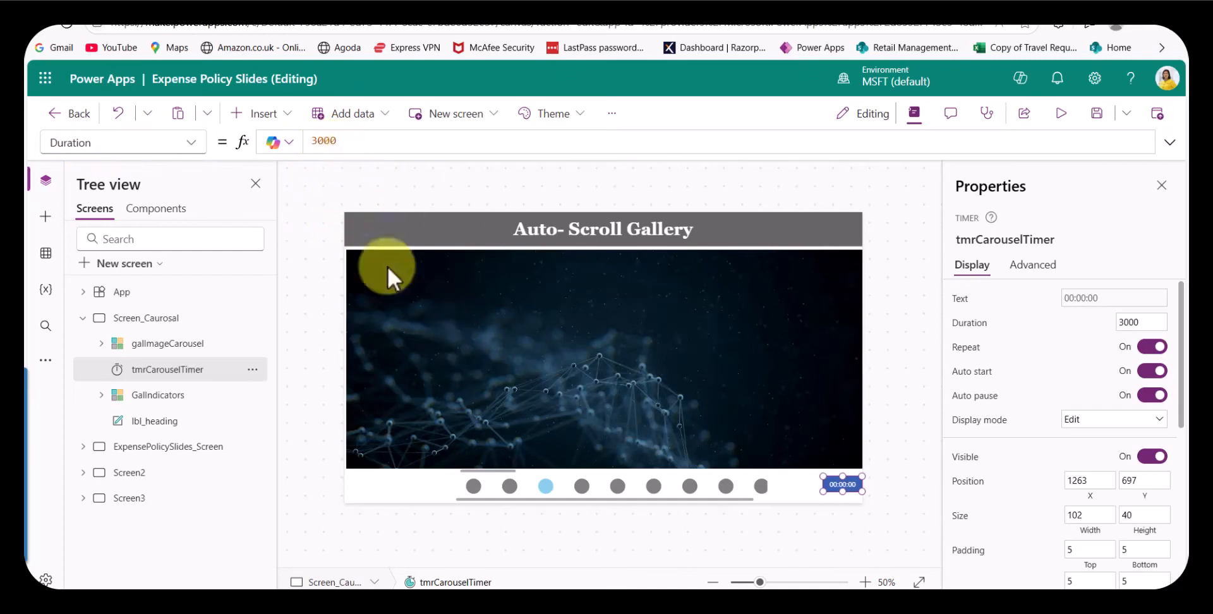
{"action": "left_click", "coordinate": [315, 141]}
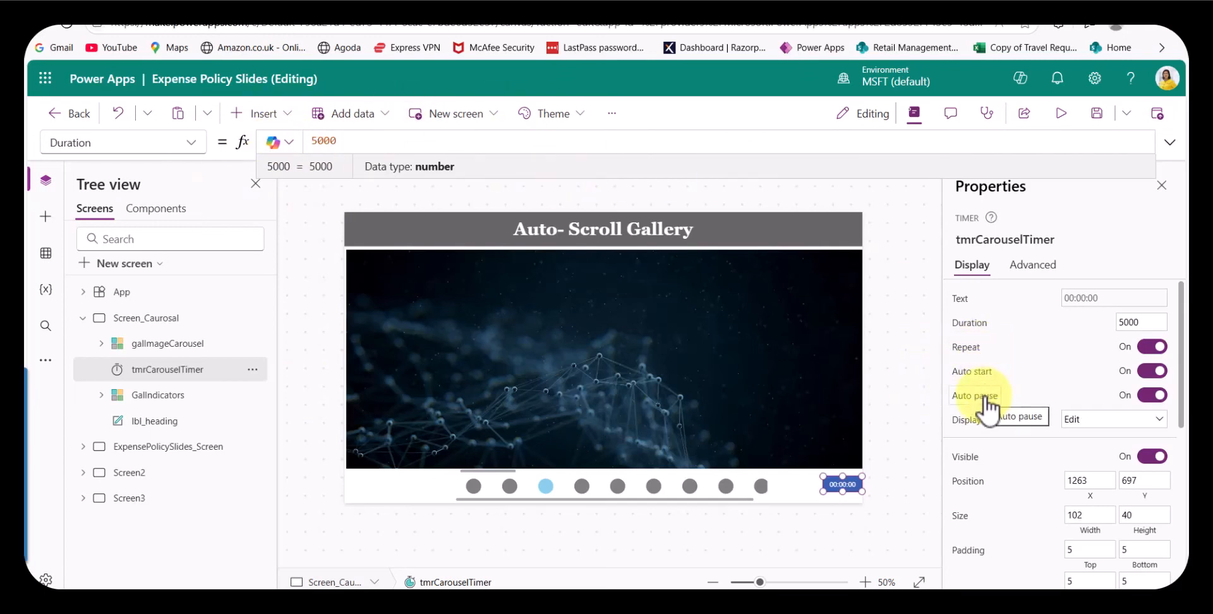
Step: Review the Start and OnTimerEnd formulas of tmrCarouselTimer, including the CountRows part, and save the app
{"action": "left_click", "coordinate": [192, 143]}
{"action": "scroll", "coordinate": [122, 392], "scroll_direction": "down", "scroll_amount": 10}
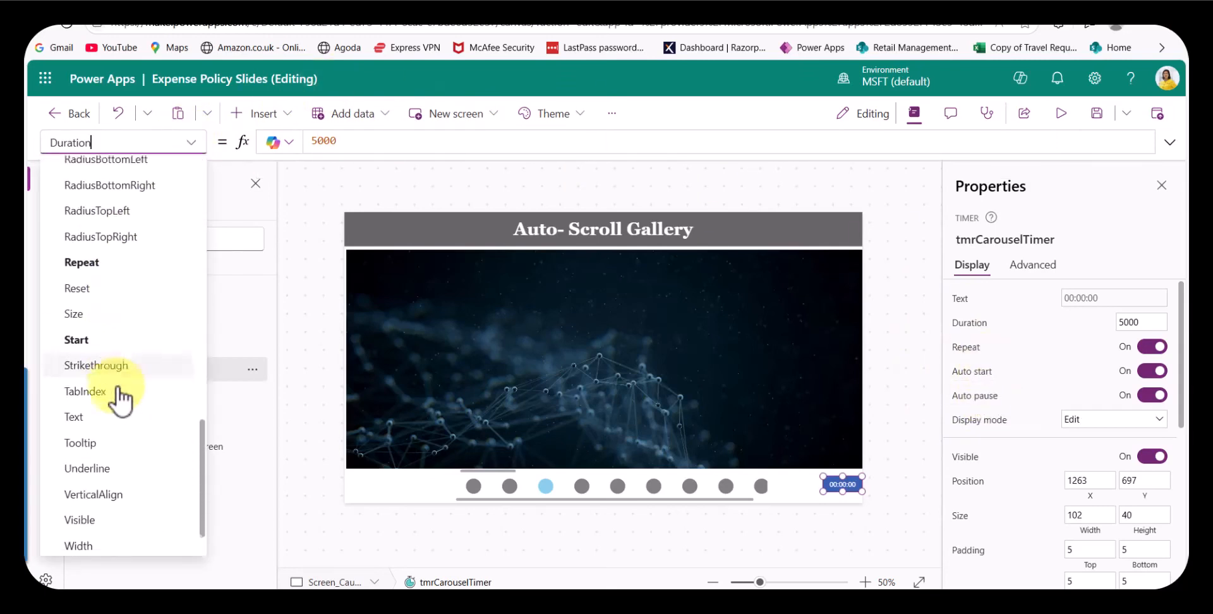
{"action": "left_click", "coordinate": [112, 341]}
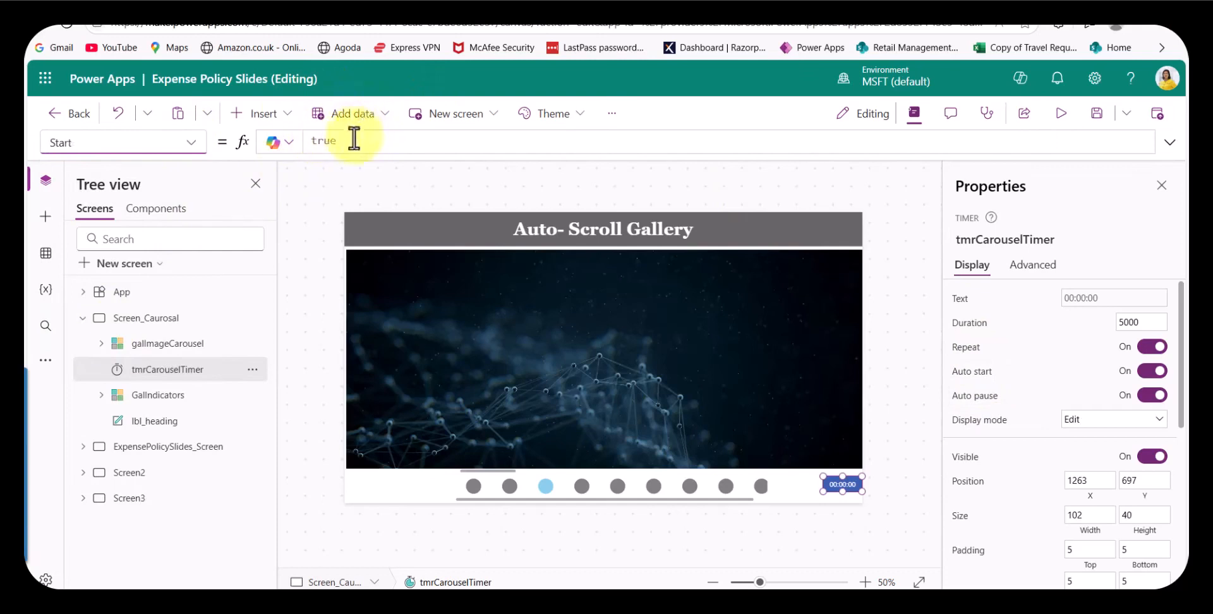
{"action": "left_click", "coordinate": [191, 142]}
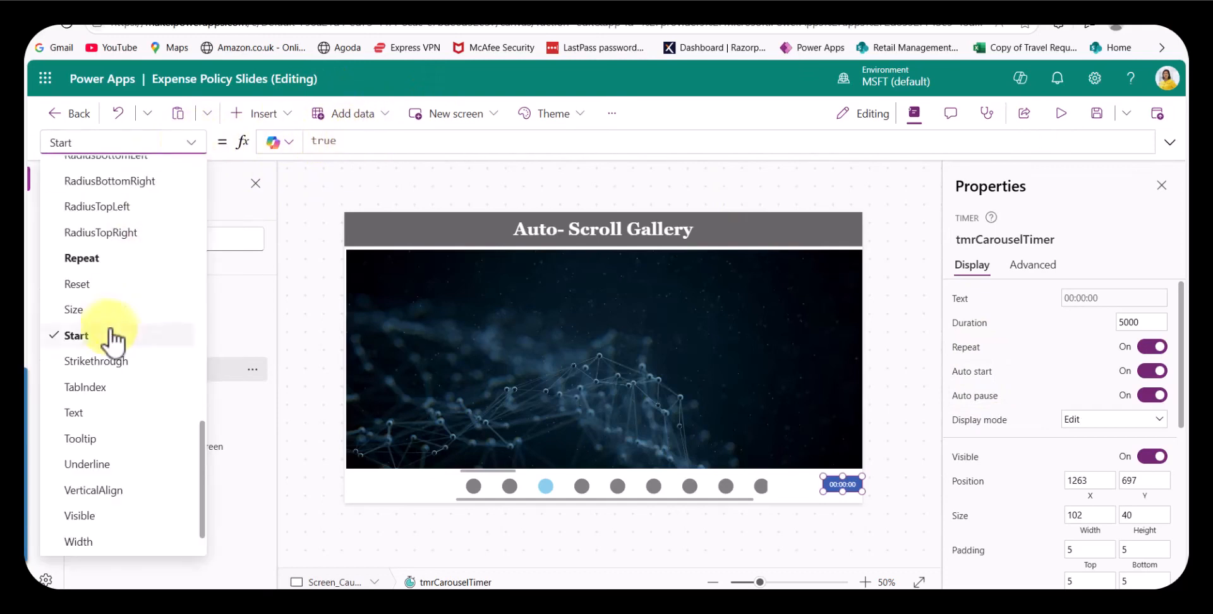
{"action": "scroll", "coordinate": [112, 338], "scroll_direction": "up", "scroll_amount": 5}
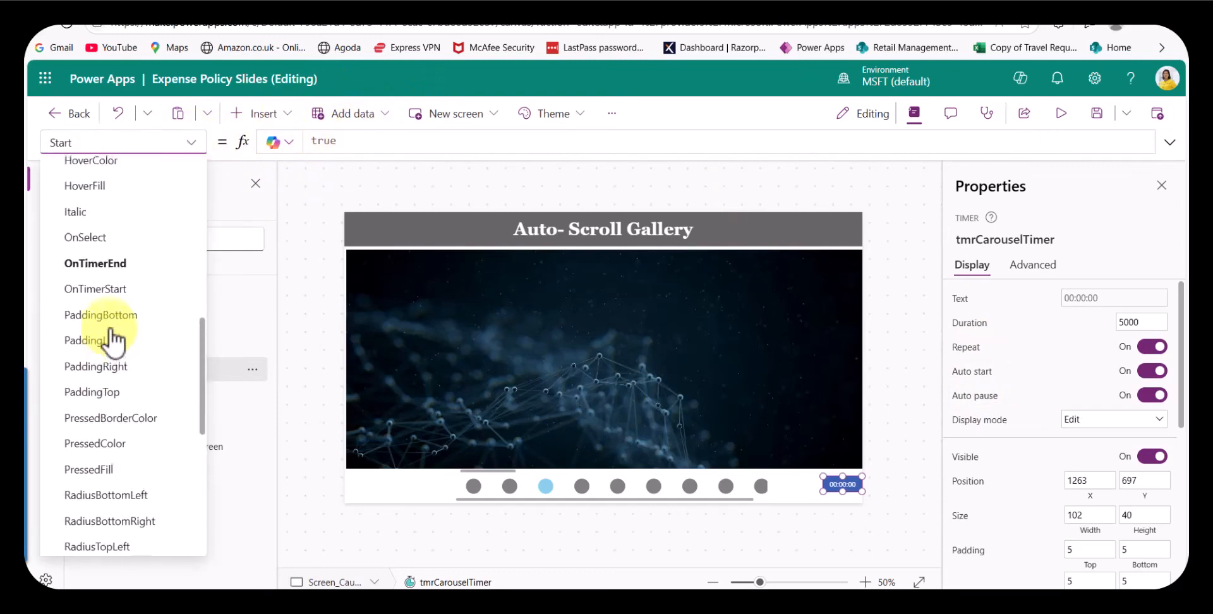
{"action": "left_click", "coordinate": [98, 268]}
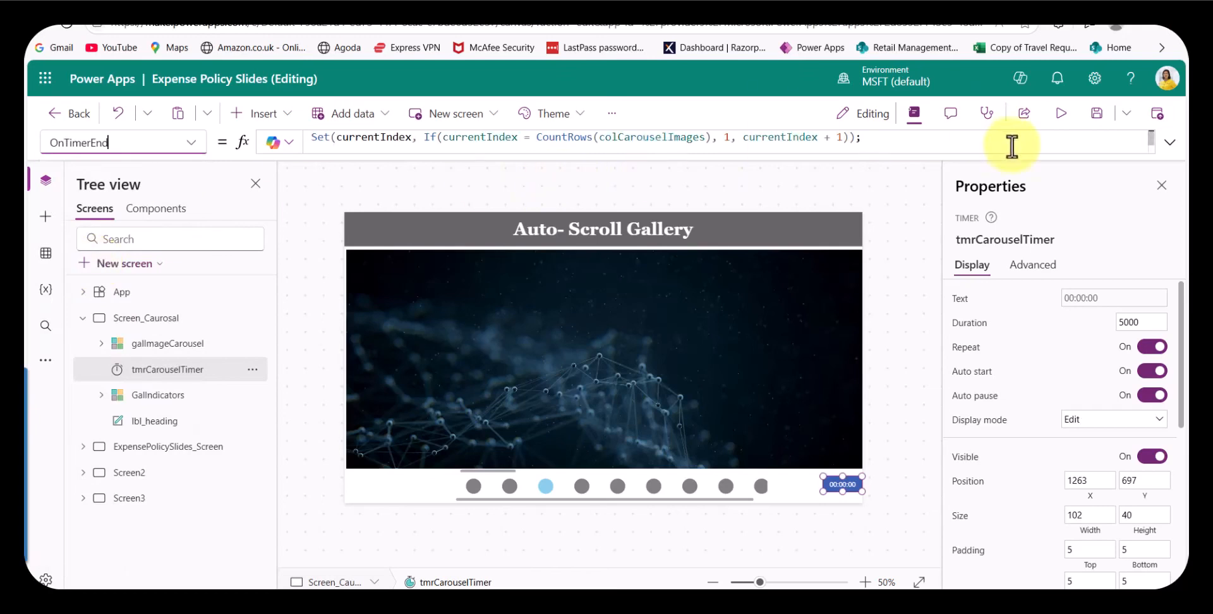
{"action": "left_click", "coordinate": [1170, 144]}
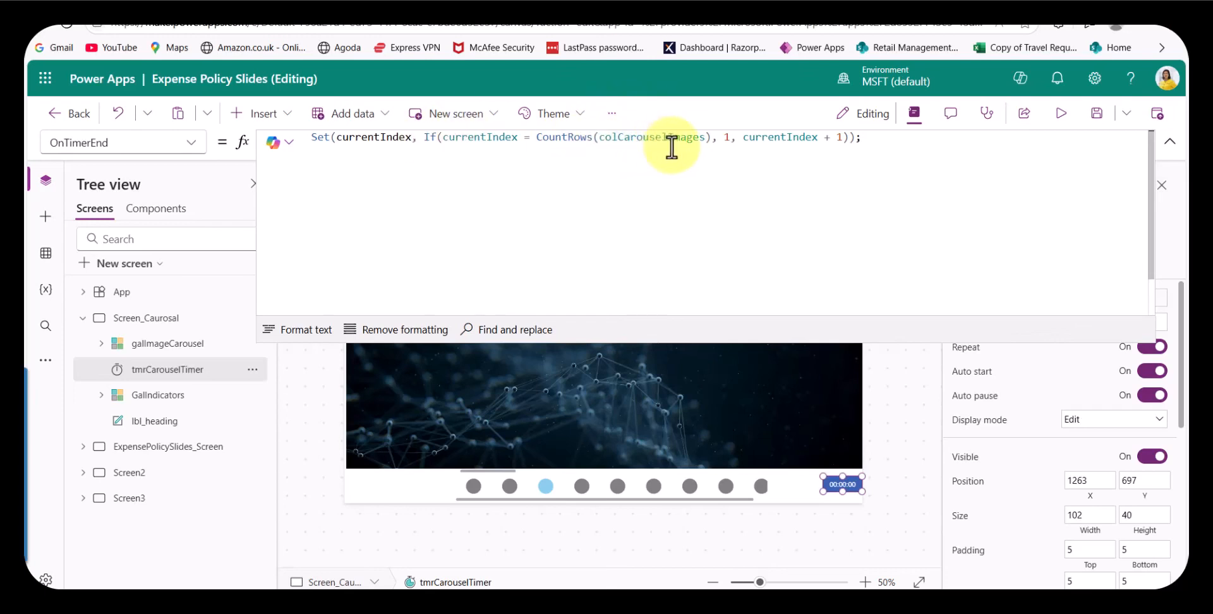
{"action": "left_click", "coordinate": [565, 140]}
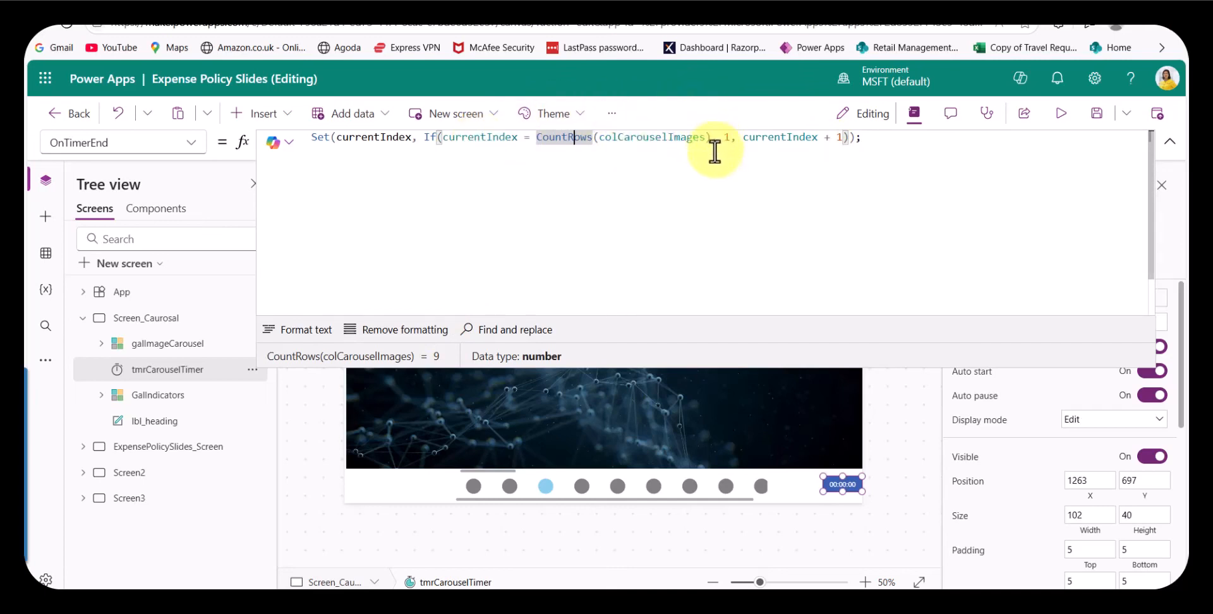
{"action": "left_click", "coordinate": [1097, 113]}
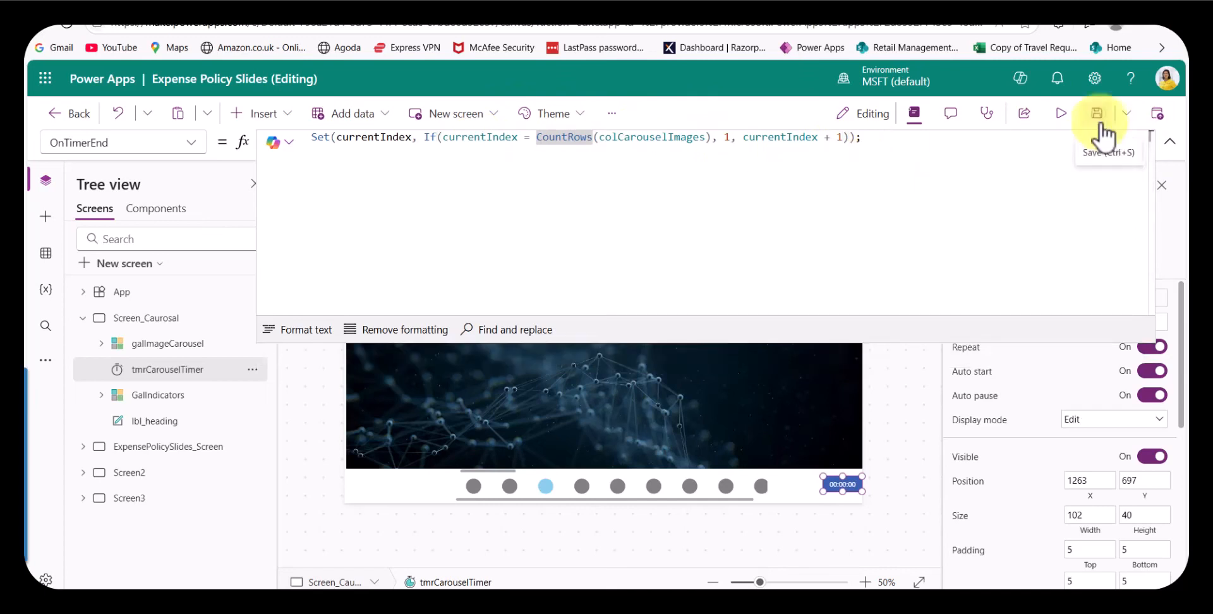
Step: Preview the auto-scrolling gallery, and return to the OnTimerEnd formula of tmrCarouselTimer in the editor
{"action": "left_click", "coordinate": [1067, 117]}
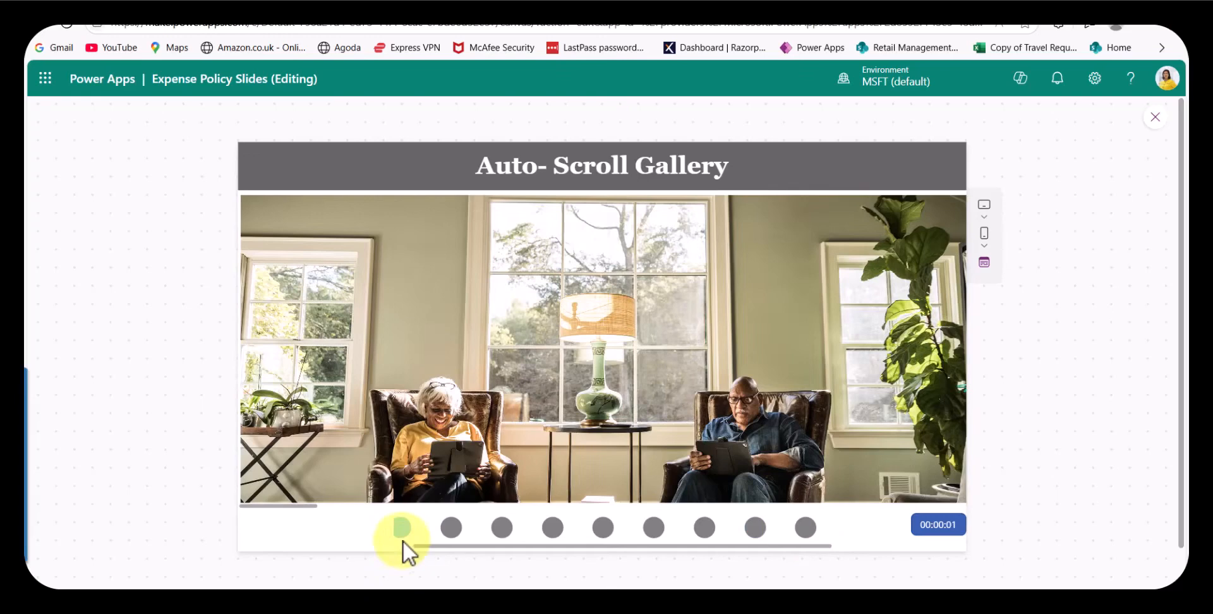
{"action": "left_click", "coordinate": [1154, 110]}
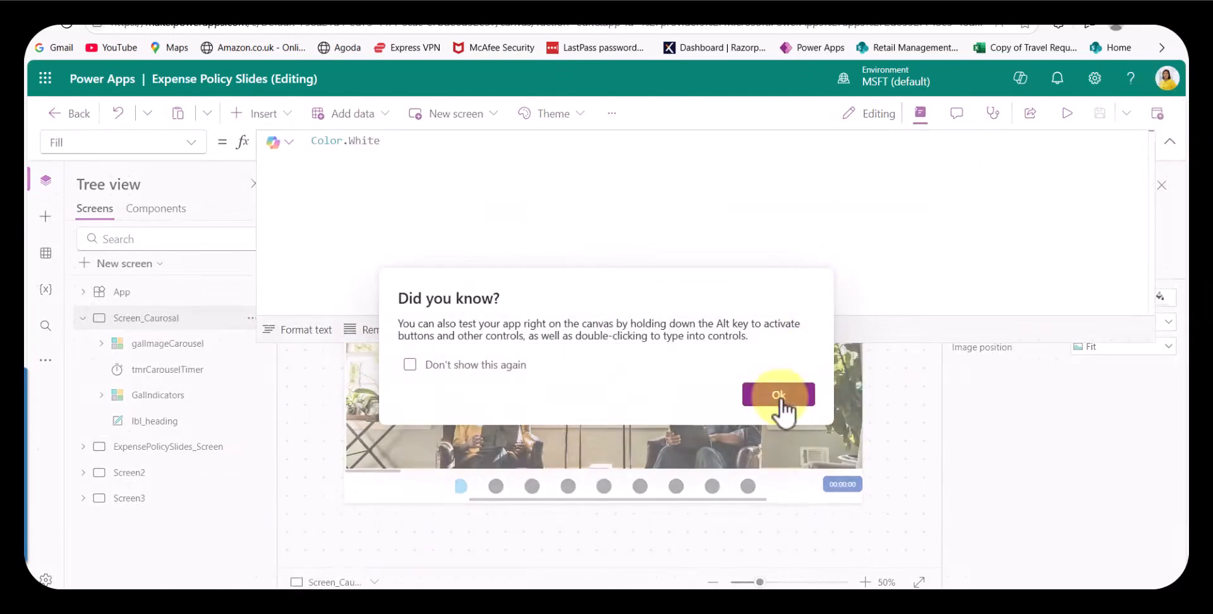
{"action": "left_click", "coordinate": [778, 395]}
{"action": "left_click", "coordinate": [168, 370]}
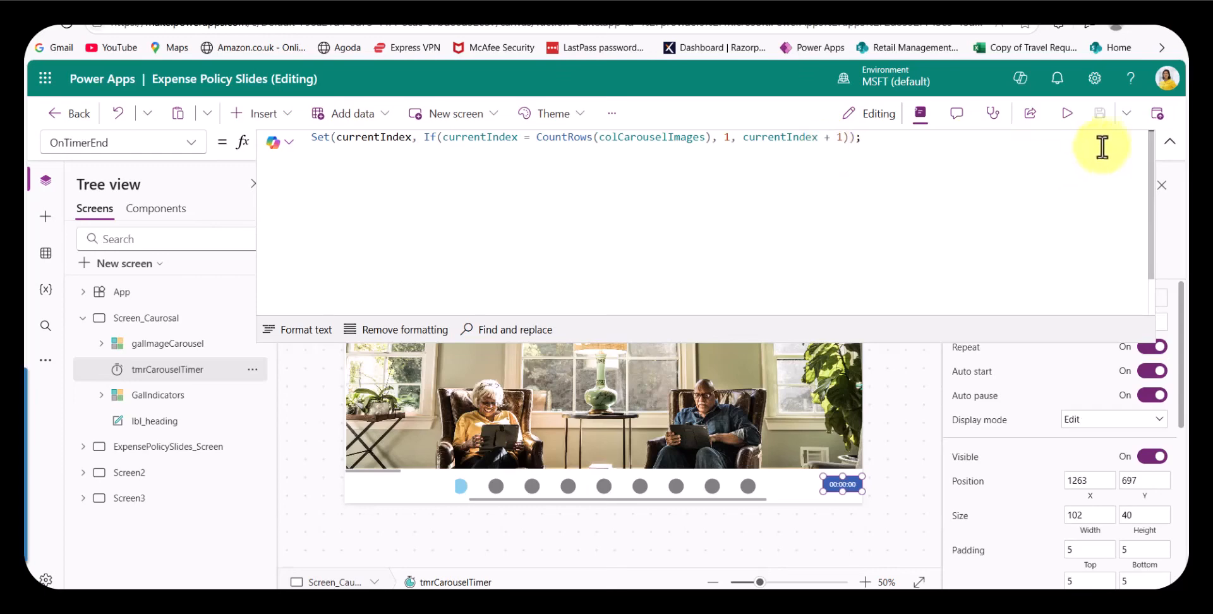
{"action": "left_click", "coordinate": [1169, 142]}
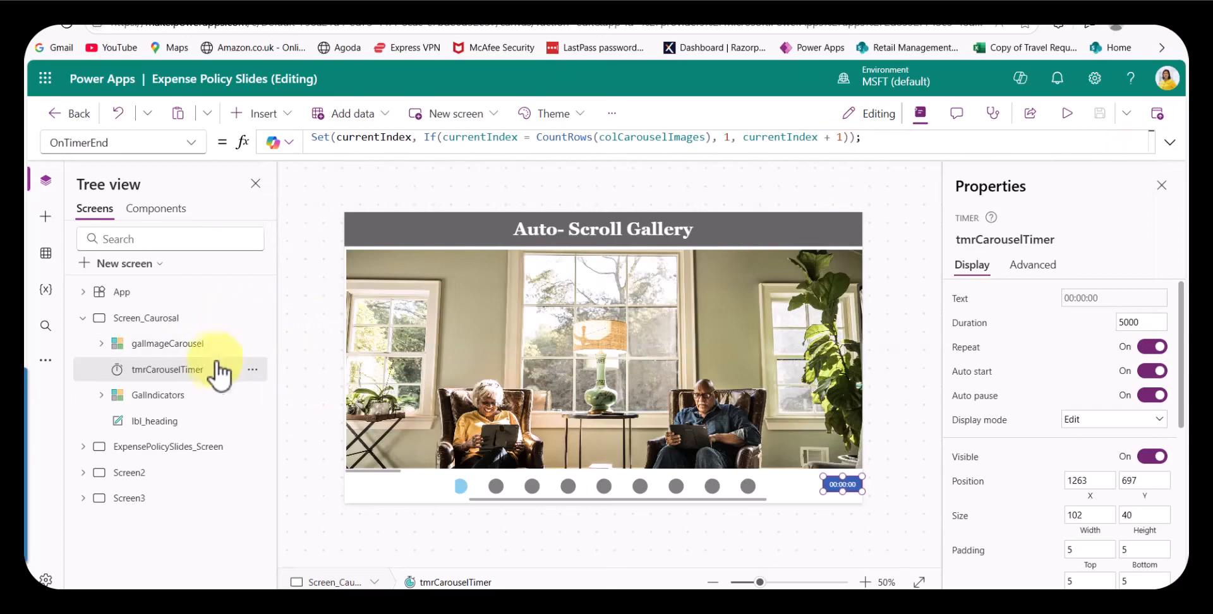
Step: Widen the GalIndicators gallery on its left side to a width of about 966 at X position 150
{"action": "left_click", "coordinate": [179, 407]}
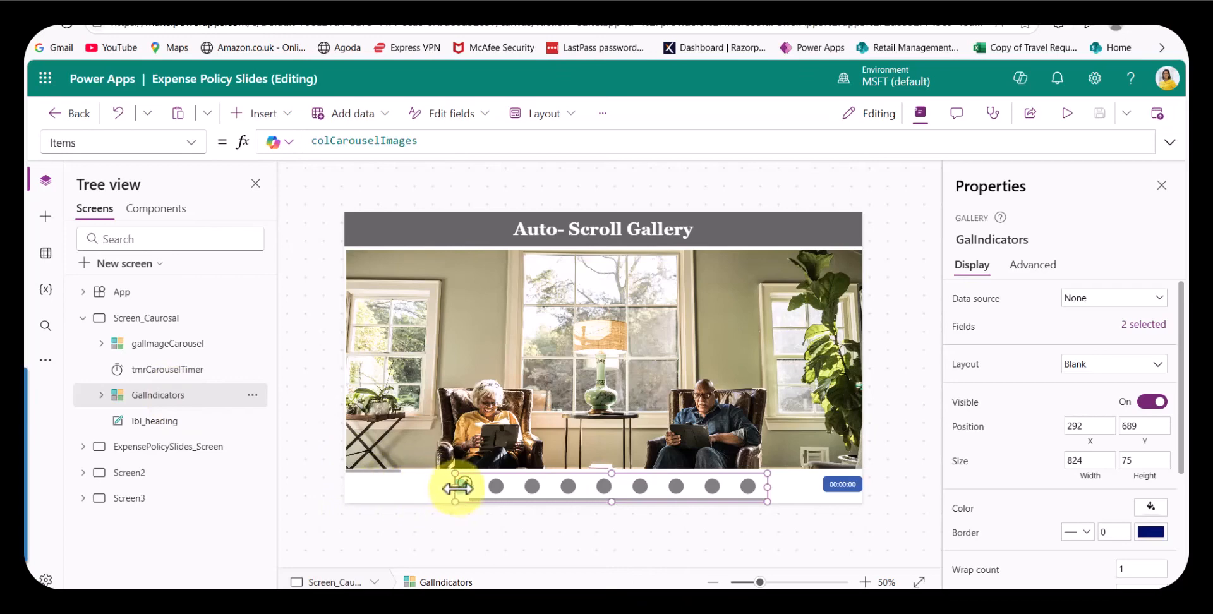
{"action": "left_click_drag", "start_coordinate": [457, 488], "coordinate": [405, 487]}
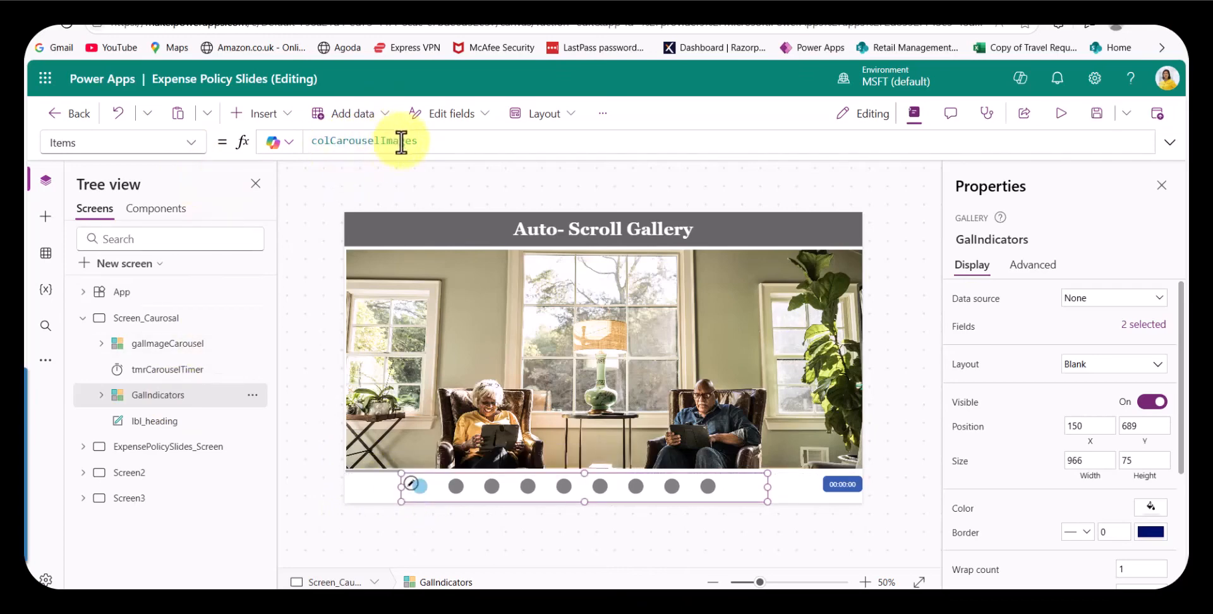
Step: Review the Fill formula of Circle1 inside the GalIndicators gallery
{"action": "left_click", "coordinate": [101, 397]}
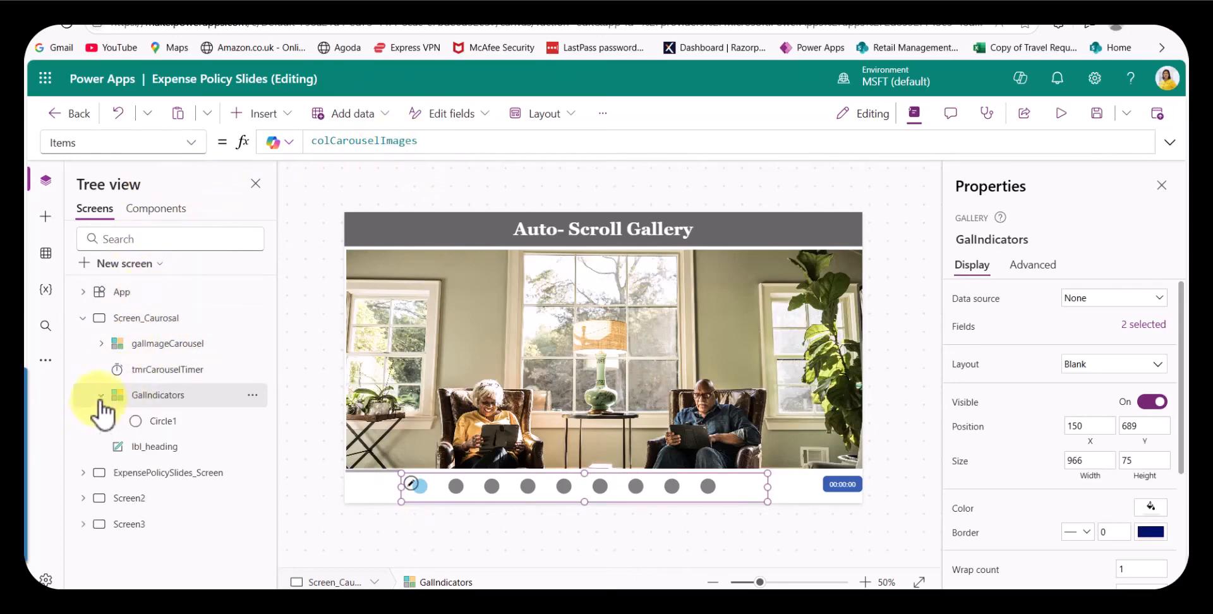
{"action": "left_click", "coordinate": [162, 422]}
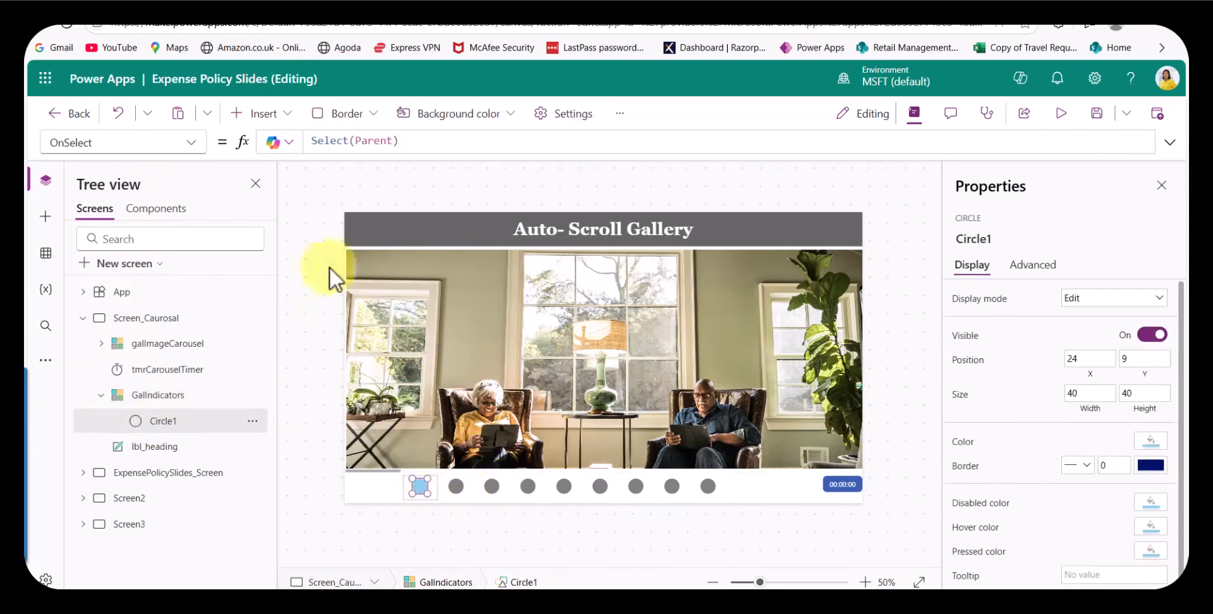
{"action": "left_click", "coordinate": [191, 143]}
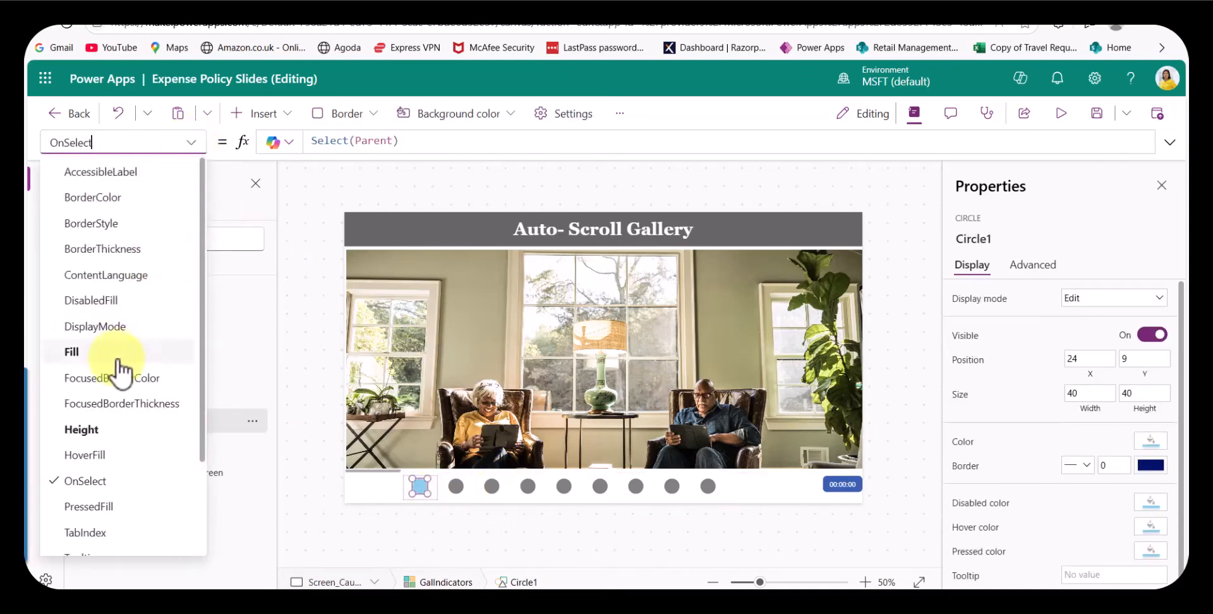
{"action": "left_click", "coordinate": [71, 352]}
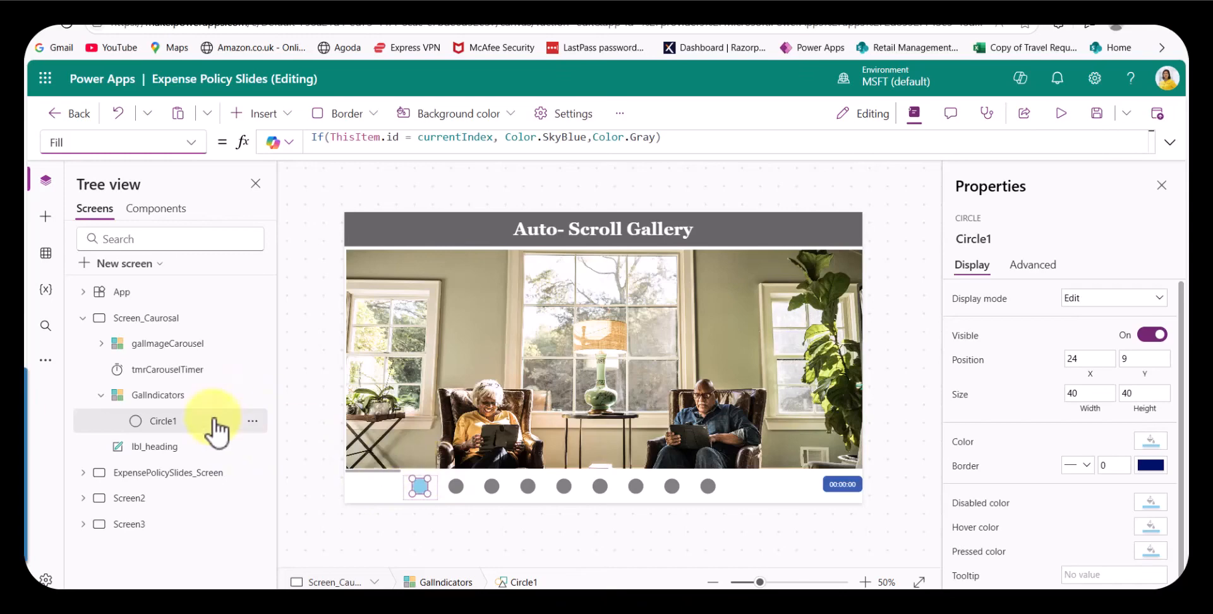
{"action": "left_click", "coordinate": [102, 395]}
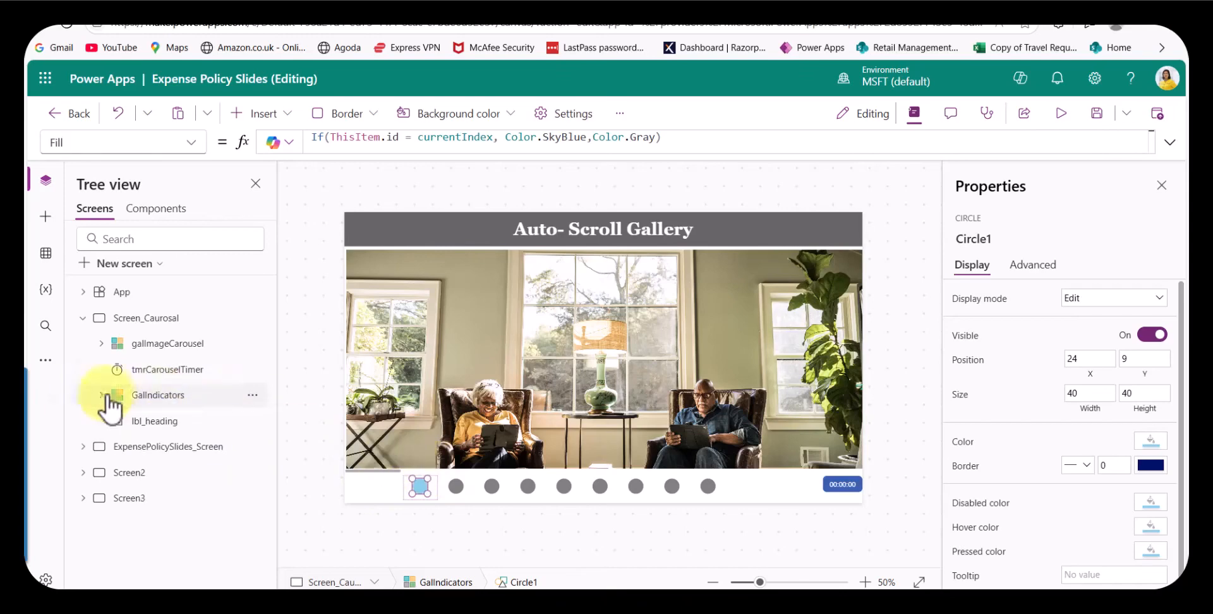
Step: Review the Default formula of galImageCarousel and the currentIndex initialization in the App's OnStart formula
{"action": "left_click", "coordinate": [166, 345]}
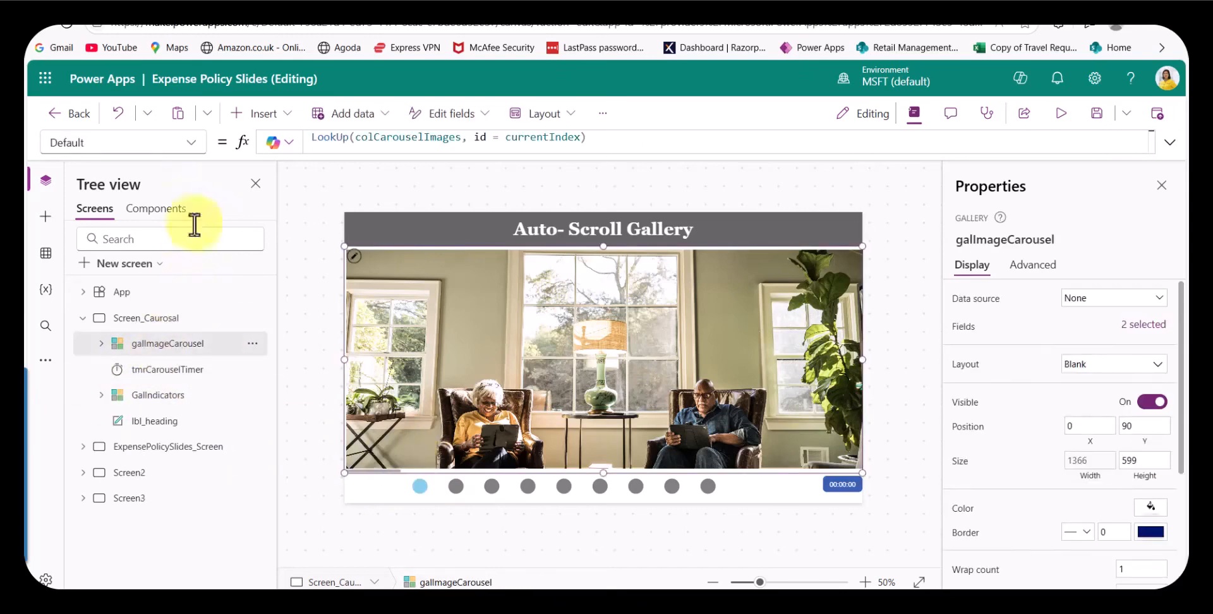
{"action": "left_click", "coordinate": [191, 144]}
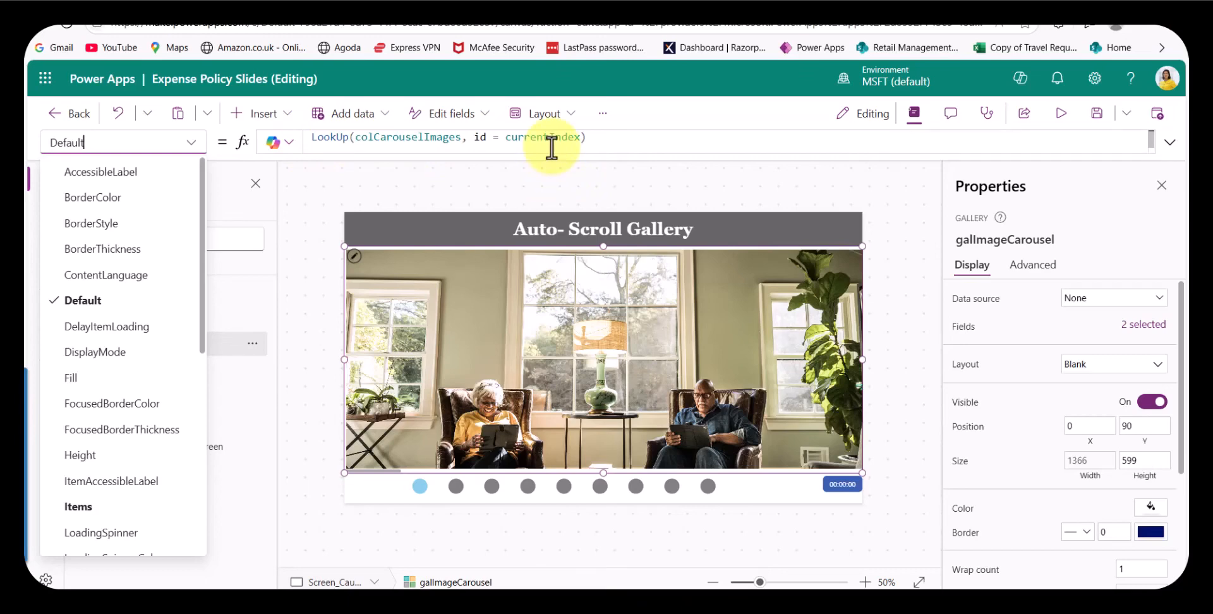
{"action": "left_click", "coordinate": [193, 144]}
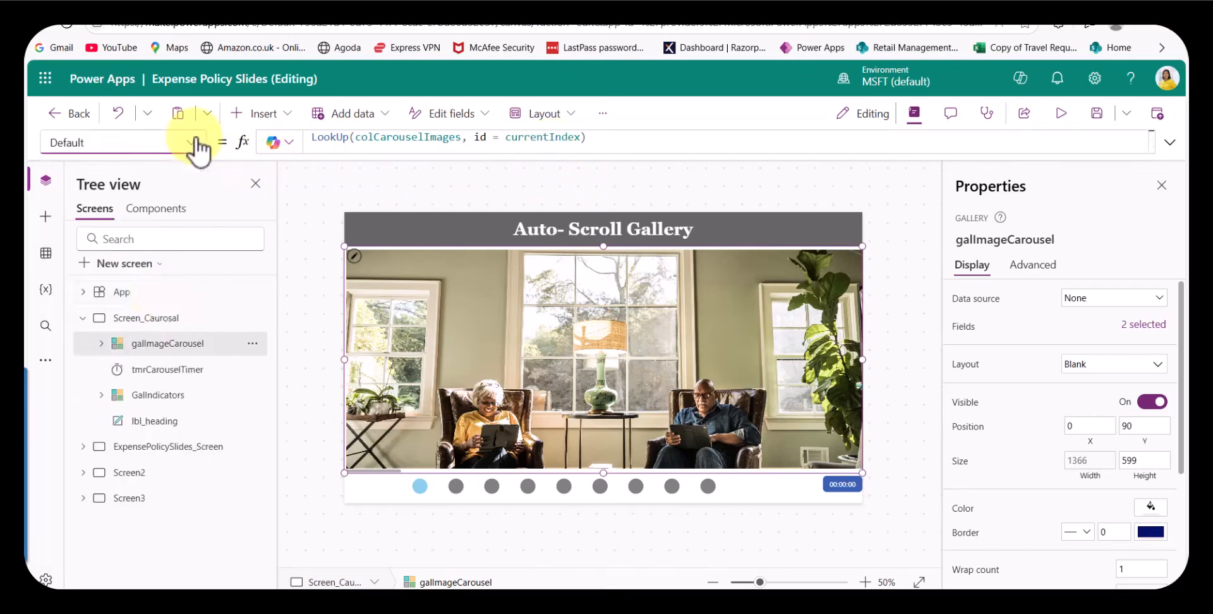
{"action": "left_click", "coordinate": [158, 293]}
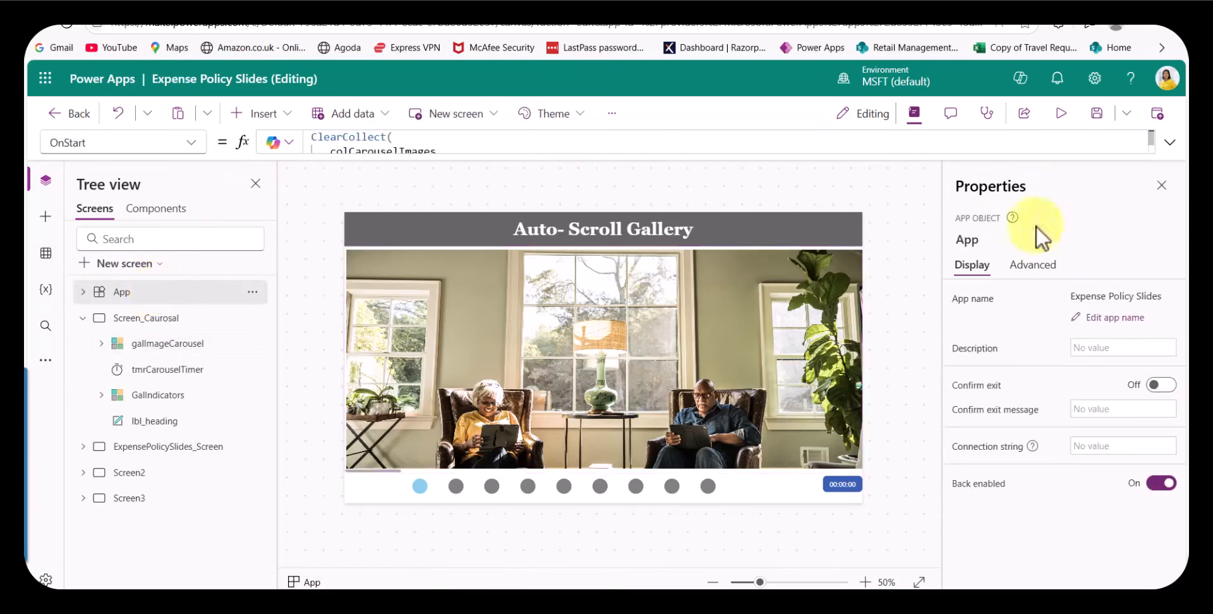
{"action": "left_click", "coordinate": [1170, 142]}
{"action": "scroll", "coordinate": [779, 211], "scroll_direction": "down", "scroll_amount": 3}
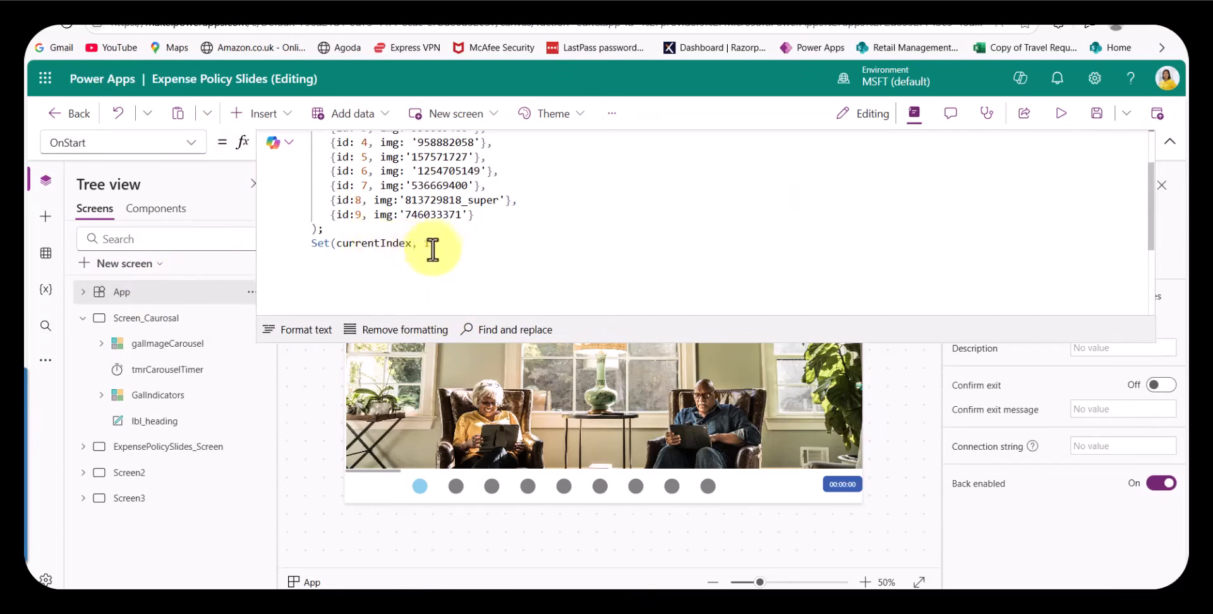
{"action": "left_click", "coordinate": [1169, 147]}
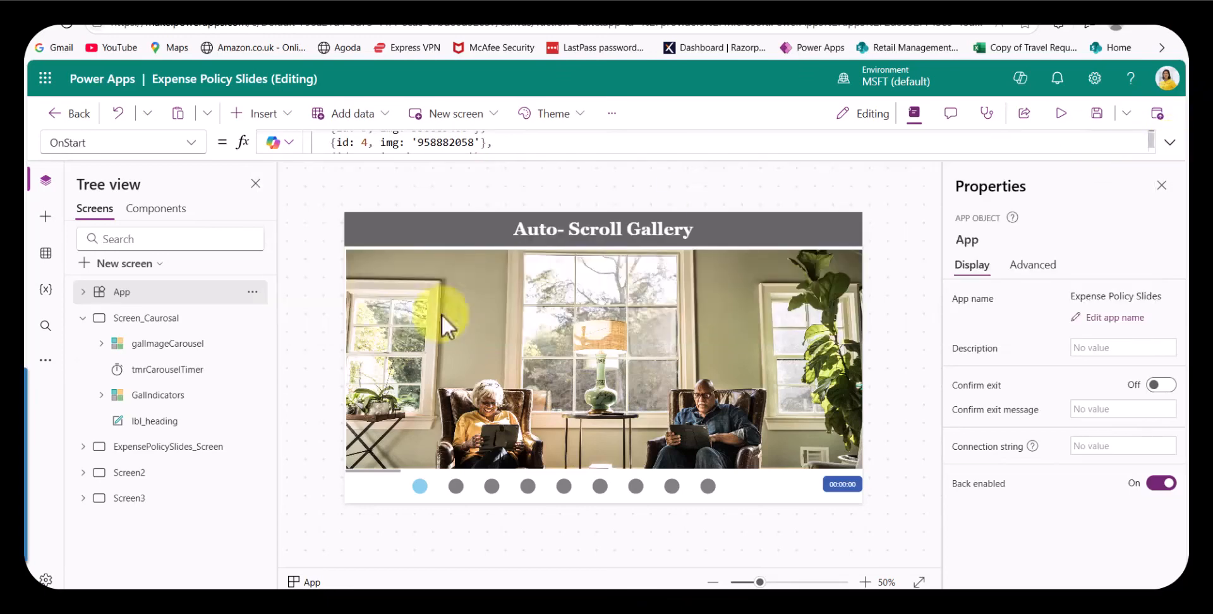
Step: Review how the OnTimerEnd formula of tmrCarouselTimer updates currentIndex
{"action": "left_click", "coordinate": [197, 373]}
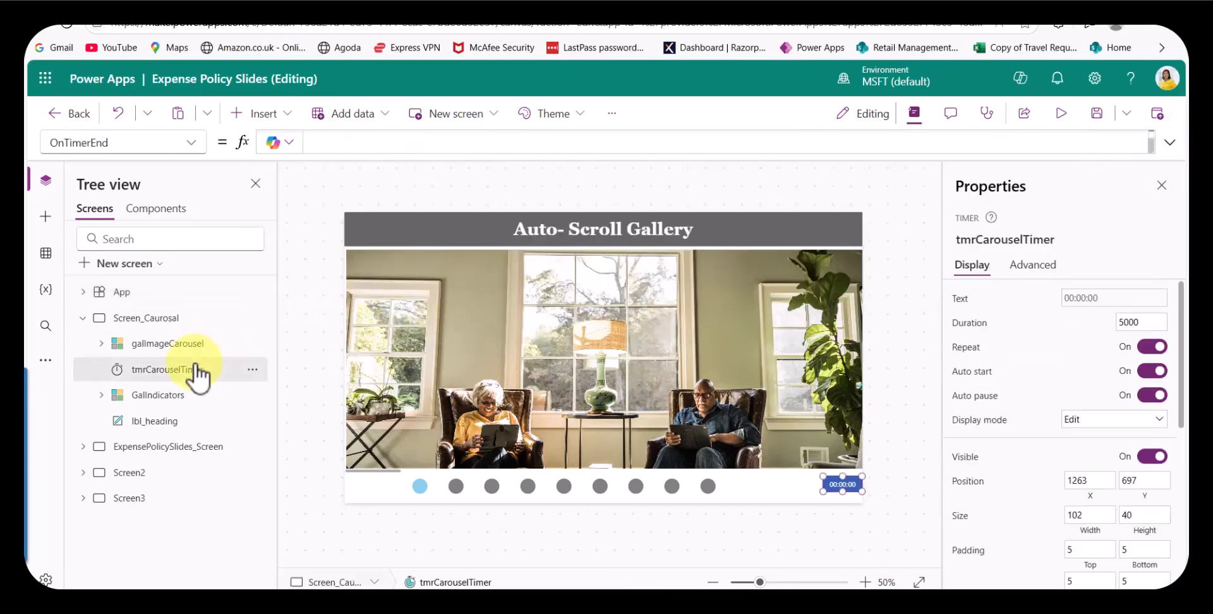
{"action": "left_click", "coordinate": [1169, 142]}
{"action": "type", "text": "Set(currentIndex, If(currentIndex = CountRows(colCarouselImages), 1, currentIndex + 1));"}
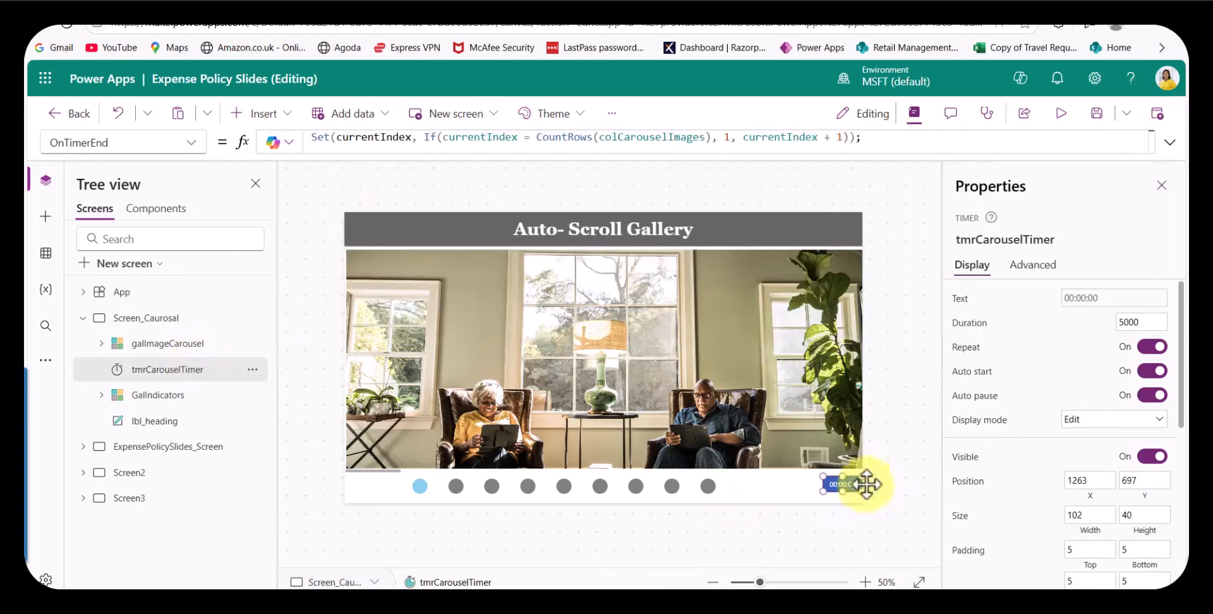
{"action": "left_click", "coordinate": [1170, 142]}
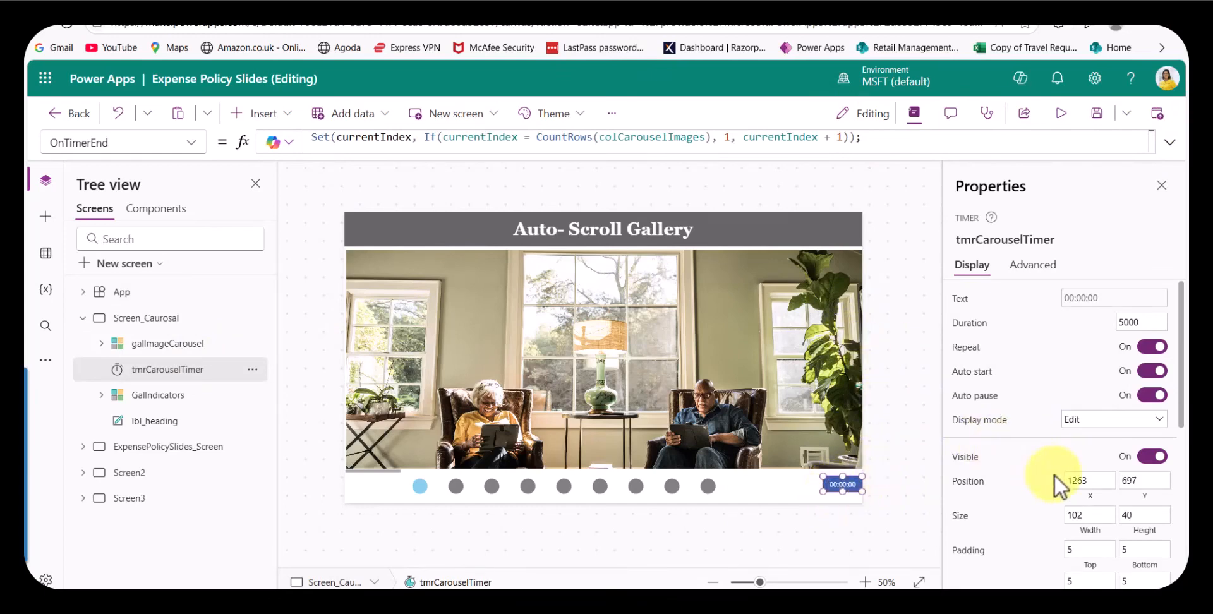
Step: Set the X position of tmrCarouselTimer to -125 to place it off the screen, and preview the app
{"action": "left_click", "coordinate": [1098, 480]}
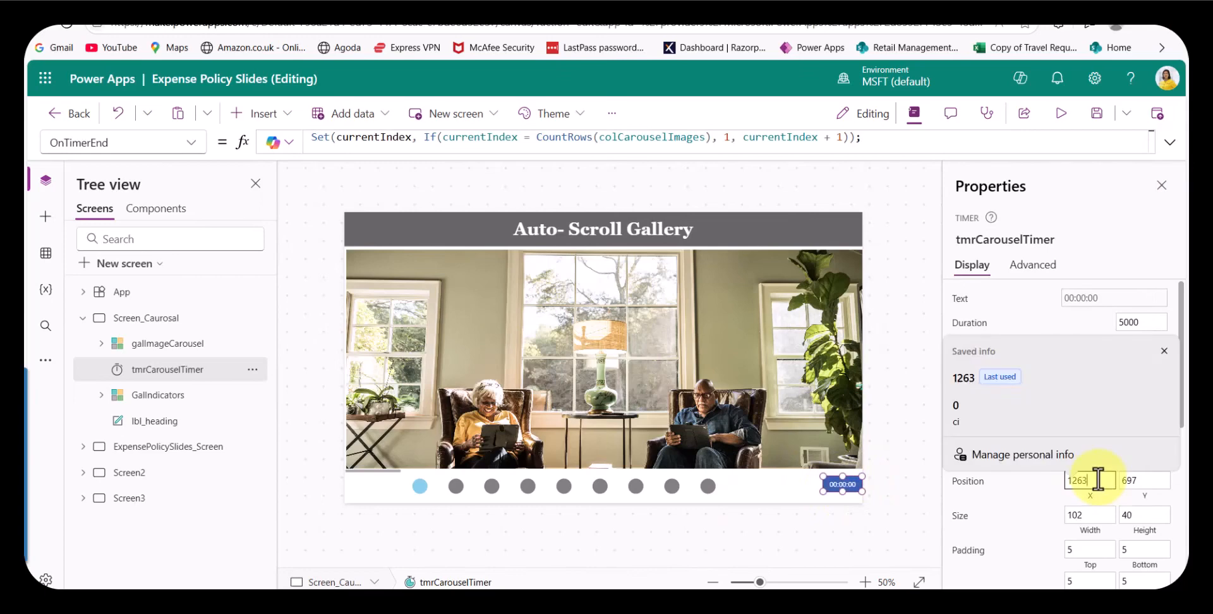
{"action": "key", "text": "BackSpace"}
{"action": "key", "text": "BackSpace"}
{"action": "key", "text": "BackSpace"}
{"action": "key", "text": "BackSpace"}
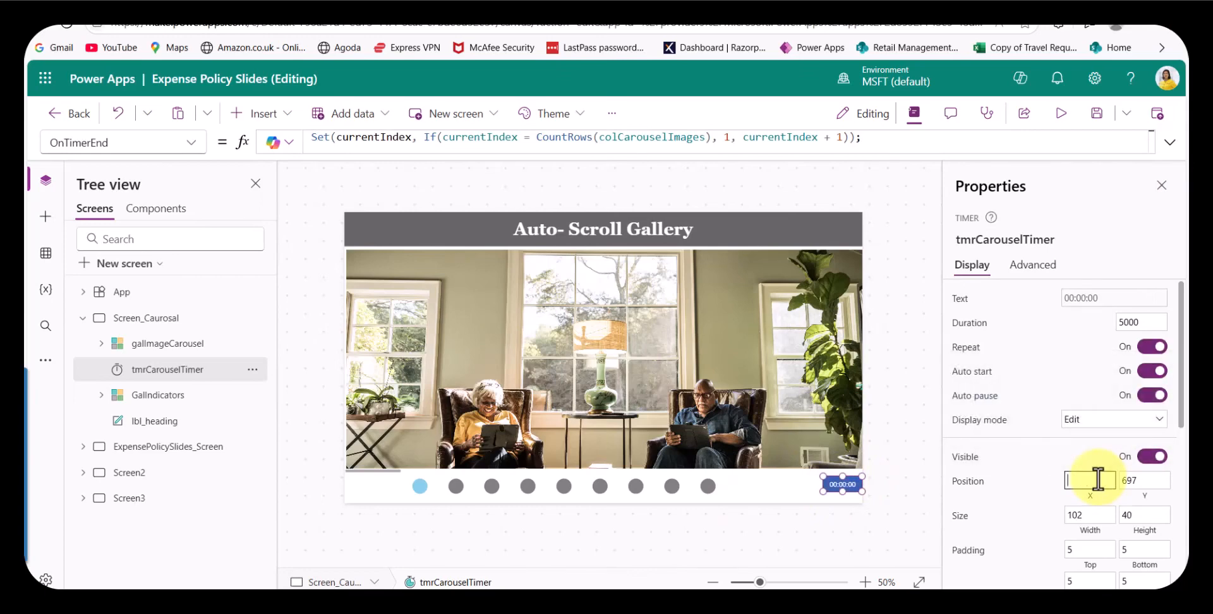
{"action": "type", "text": "-125"}
{"action": "key", "text": "Return"}
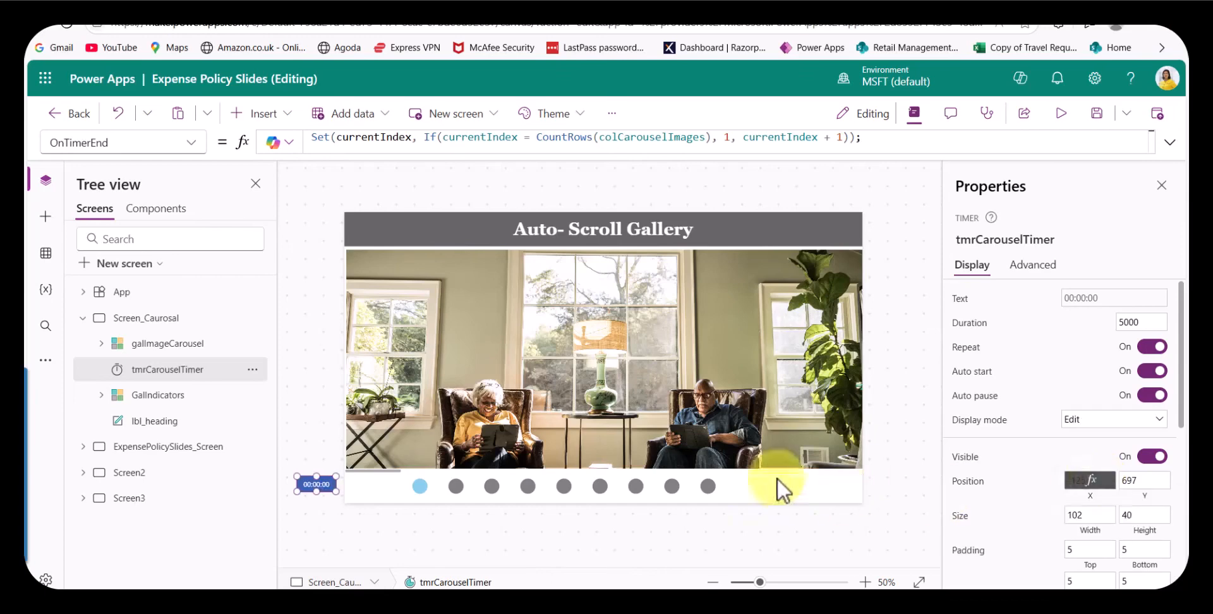
{"action": "left_click", "coordinate": [1062, 114]}
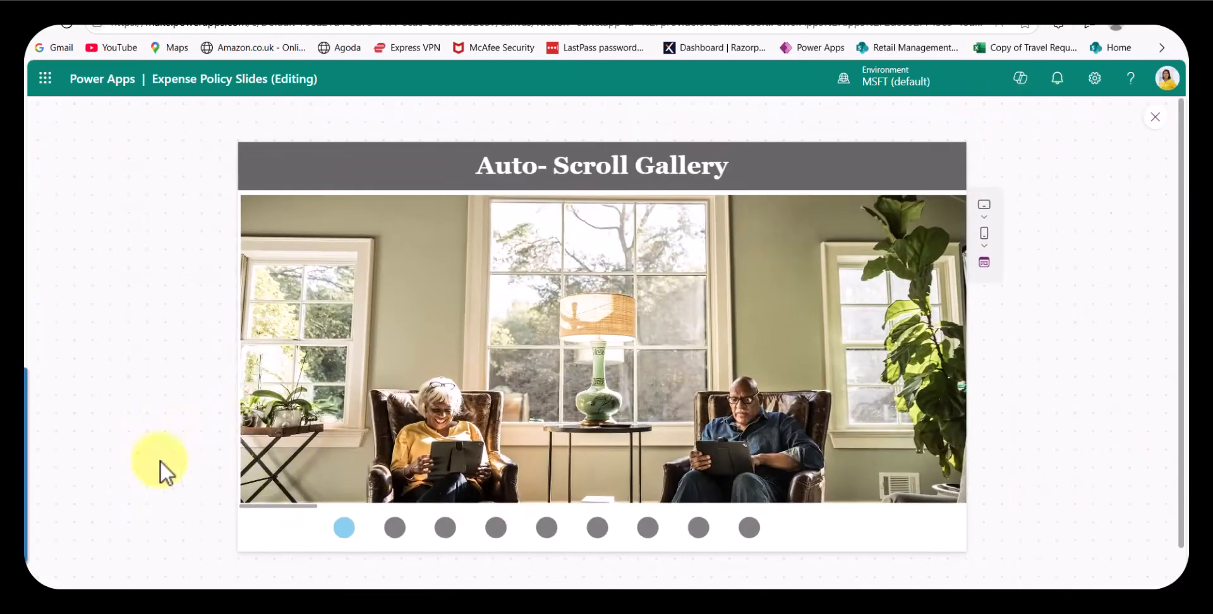